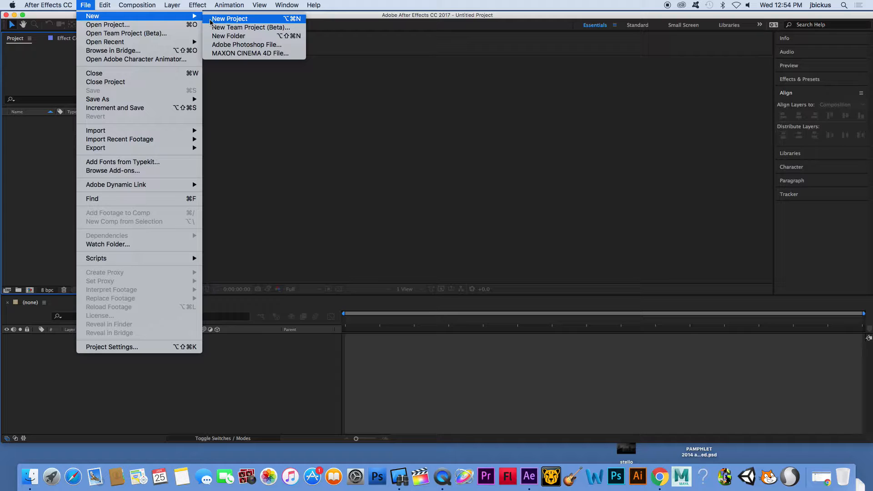
# Start a new project and a new composition using the HDTV 1080 25 preset.
pyautogui.click(210, 20)
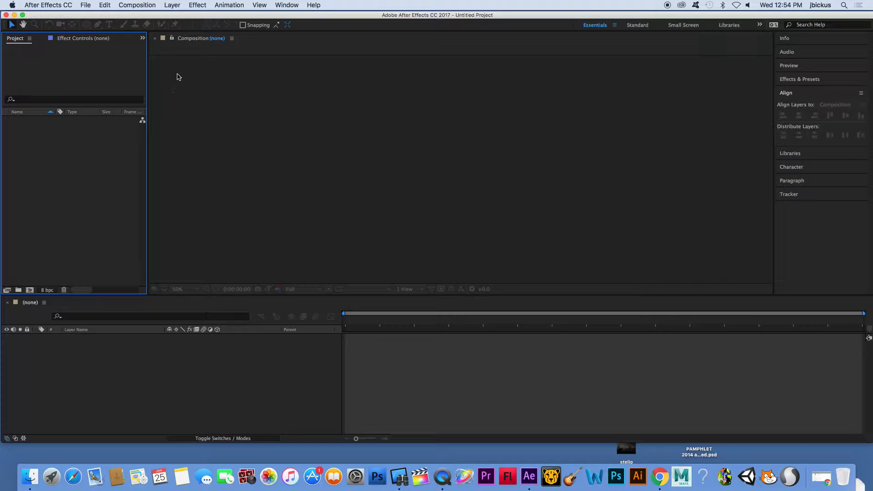
pyautogui.click(139, 5)
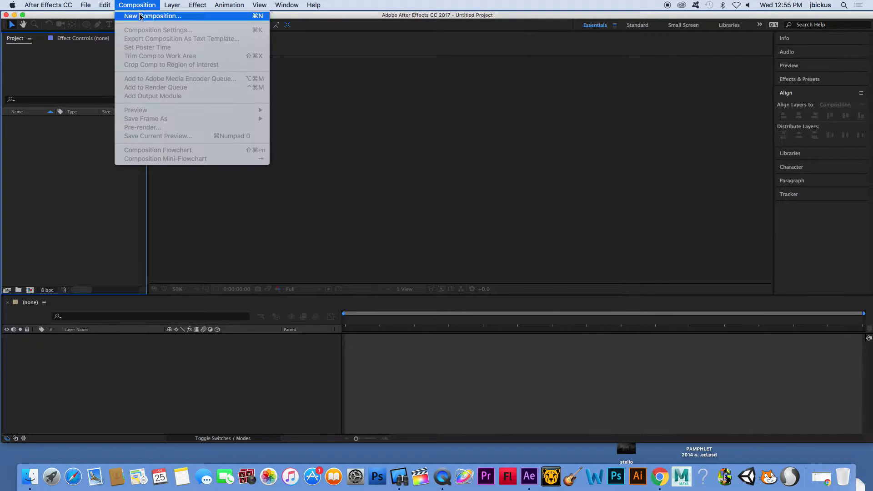
pyautogui.click(141, 16)
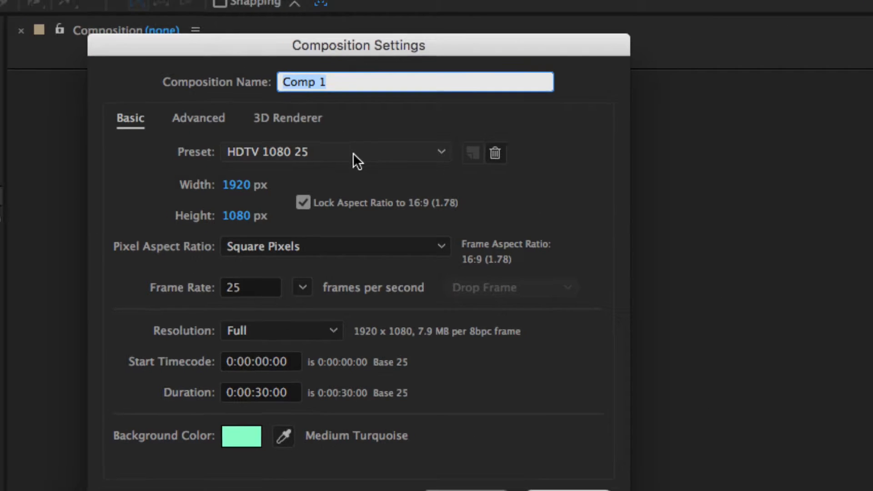
pyautogui.click(356, 131)
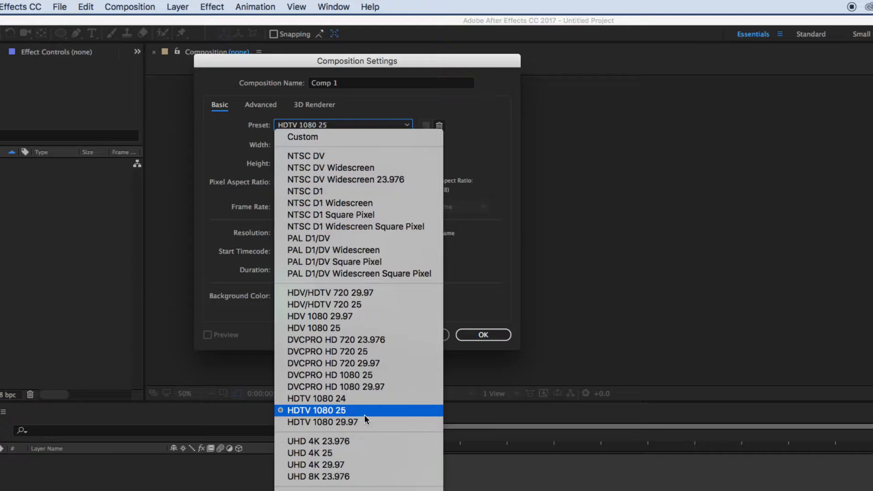
pyautogui.click(507, 254)
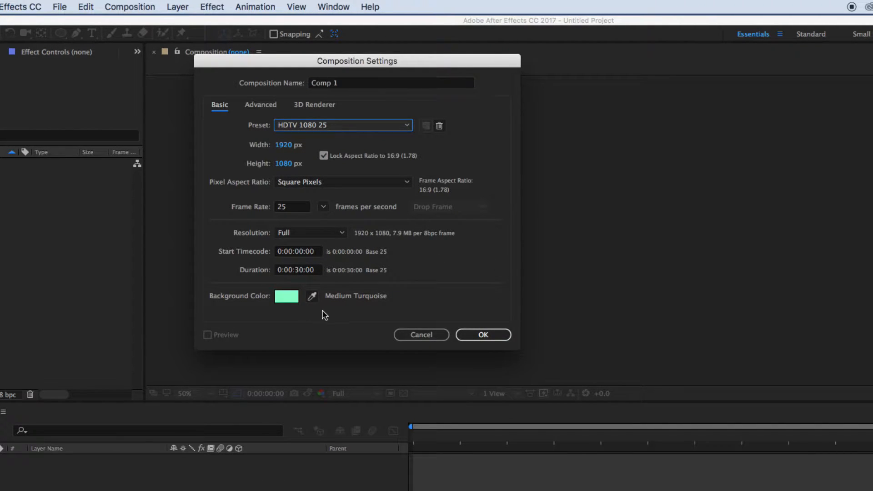
# Set the composition's background color to cyan and create the composition.
pyautogui.click(287, 296)
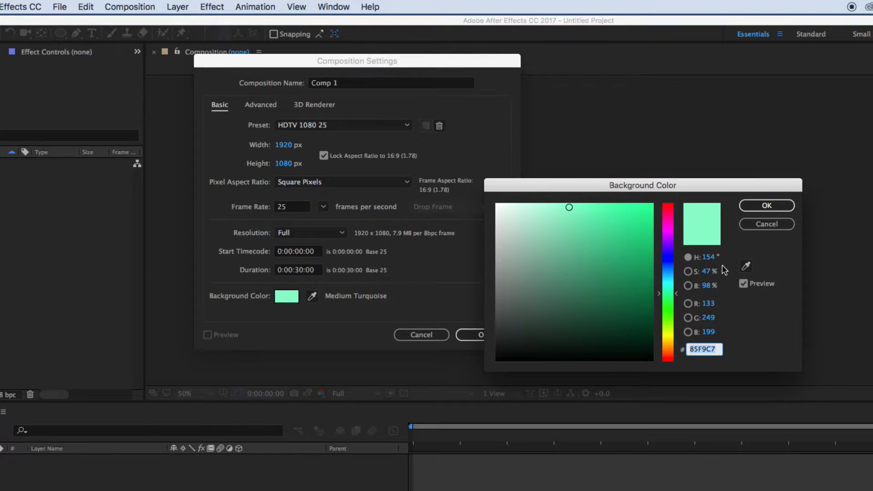
pyautogui.moveTo(668, 294); pyautogui.dragTo(665, 279)
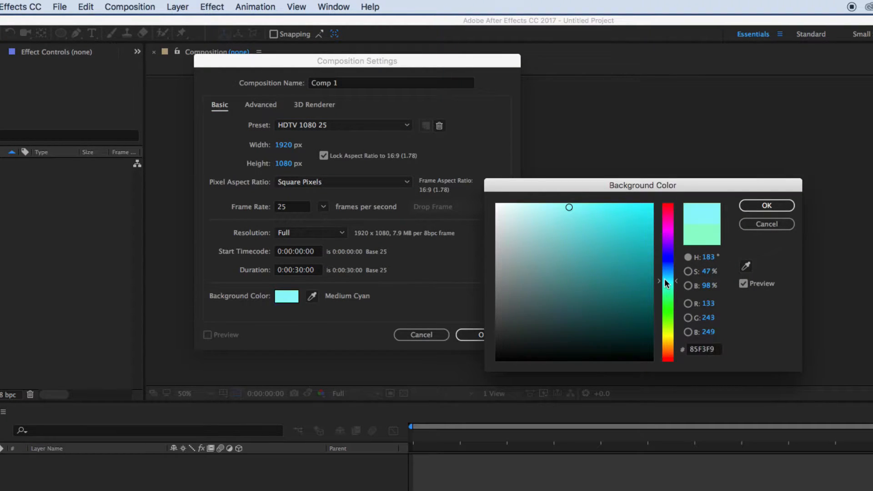
pyautogui.click(623, 220)
pyautogui.click(767, 205)
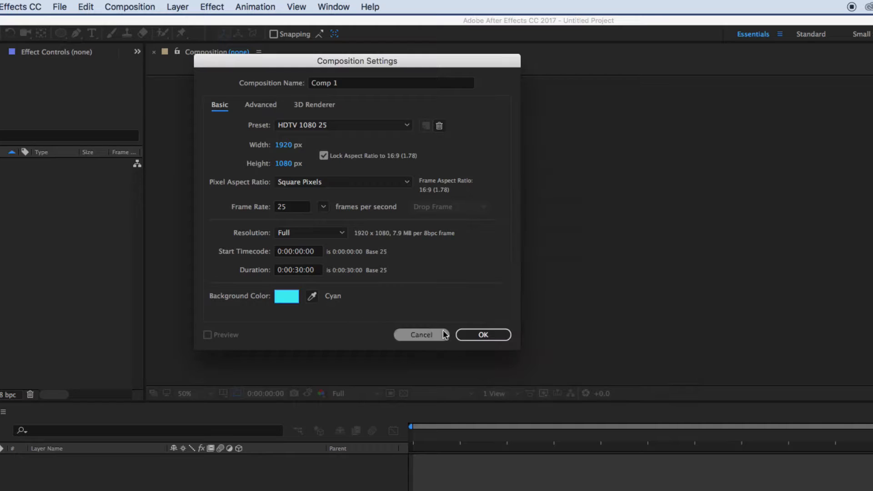
pyautogui.click(480, 335)
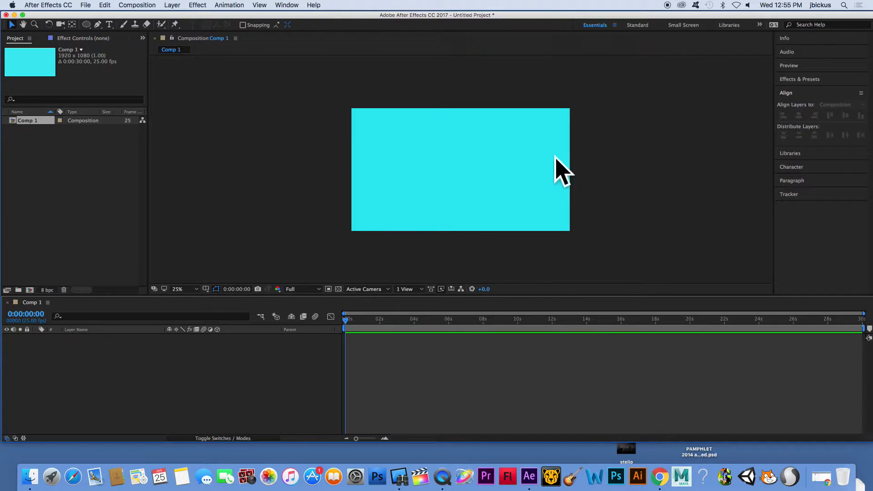
pyautogui.click(229, 5)
pyautogui.moveTo(261, 4)
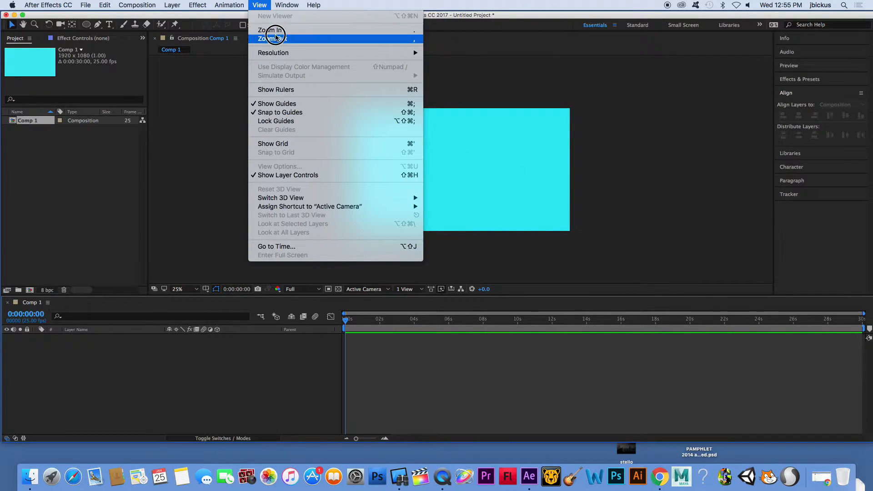
pyautogui.click(609, 113)
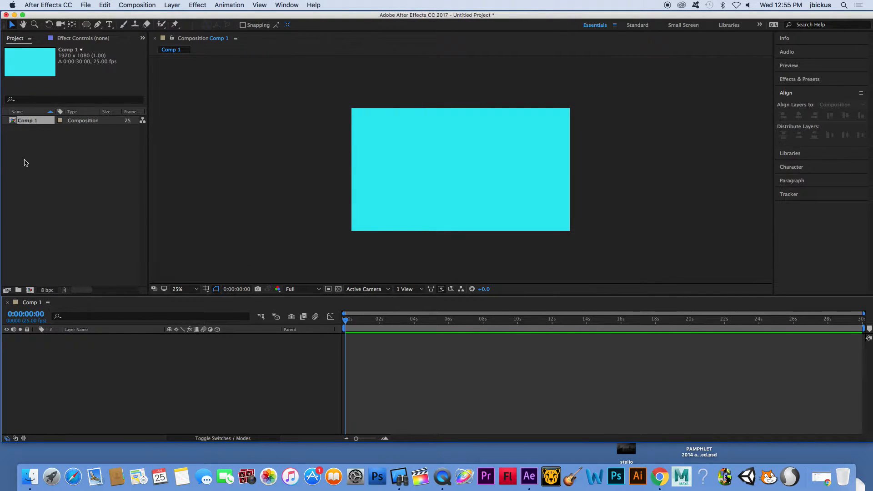
# Open the Libraries panel in the workspace.
pyautogui.click(296, 4)
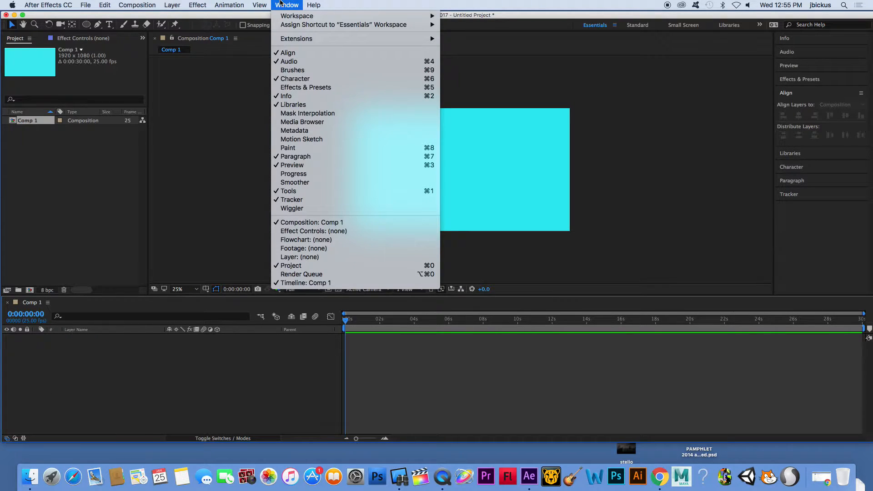
pyautogui.moveTo(293, 19)
pyautogui.click(495, 129)
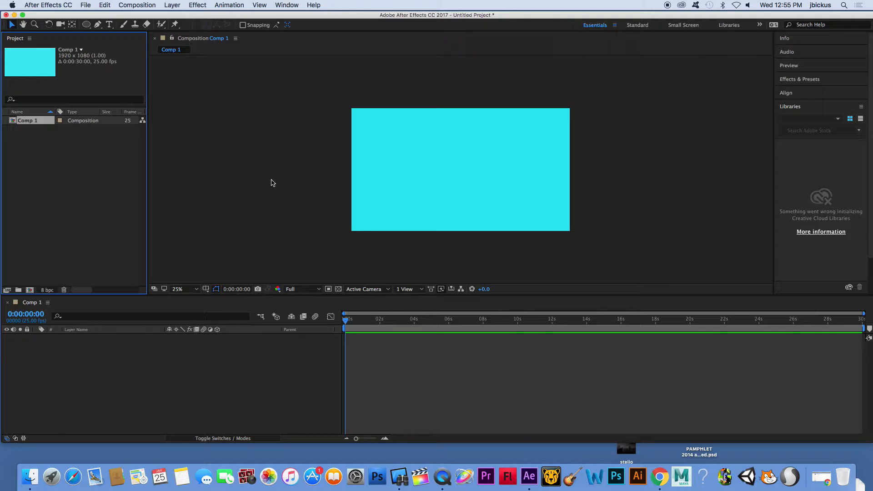
# Draw an ellipse shape centred in the composition with the Ellipse Tool.
pyautogui.click(85, 27)
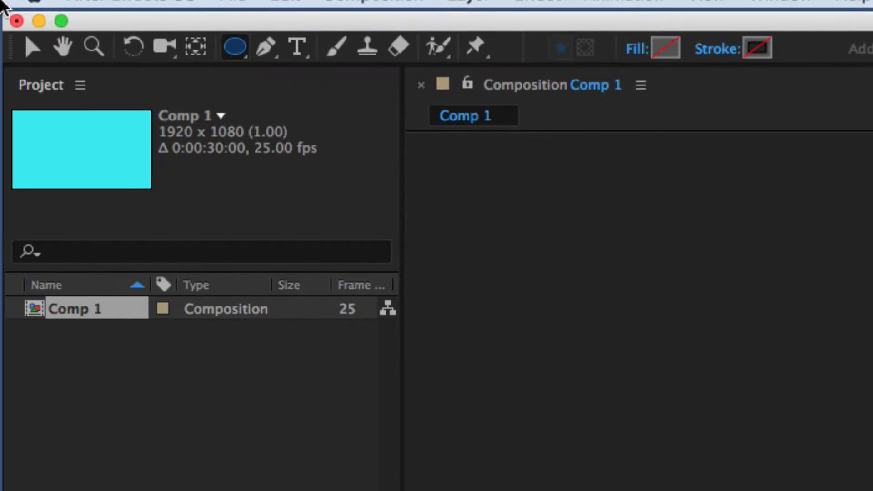
pyautogui.click(29, 48)
pyautogui.click(232, 50)
pyautogui.click(29, 51)
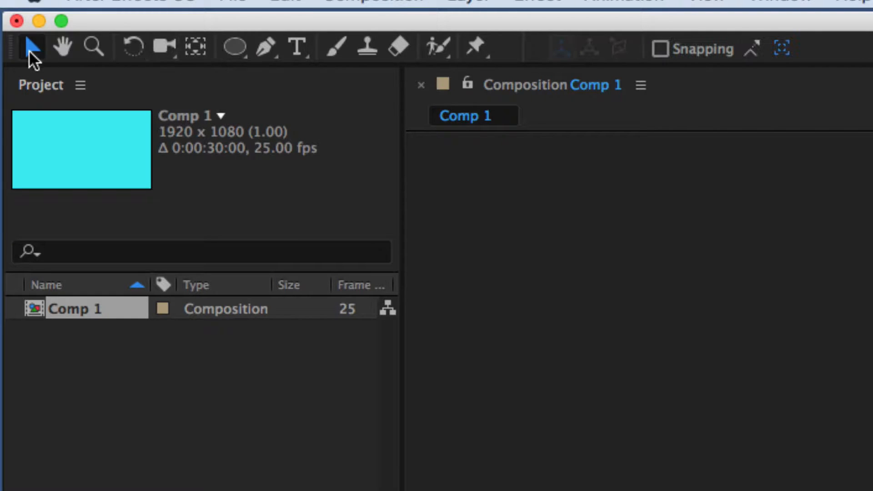
pyautogui.click(234, 47)
pyautogui.click(240, 46)
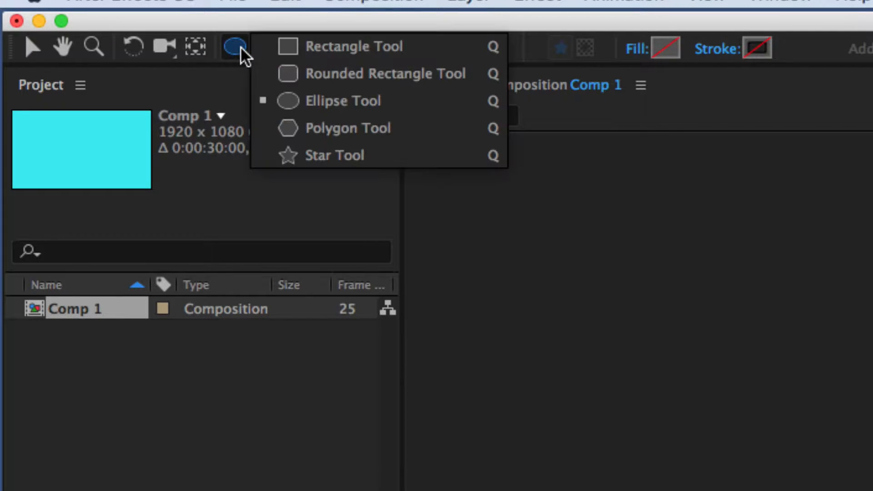
pyautogui.click(336, 93)
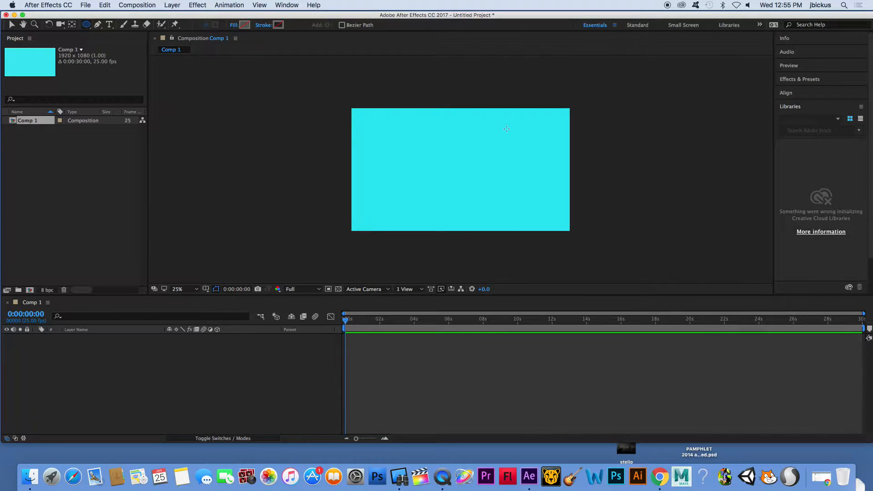
pyautogui.moveTo(396, 117); pyautogui.dragTo(520, 225)
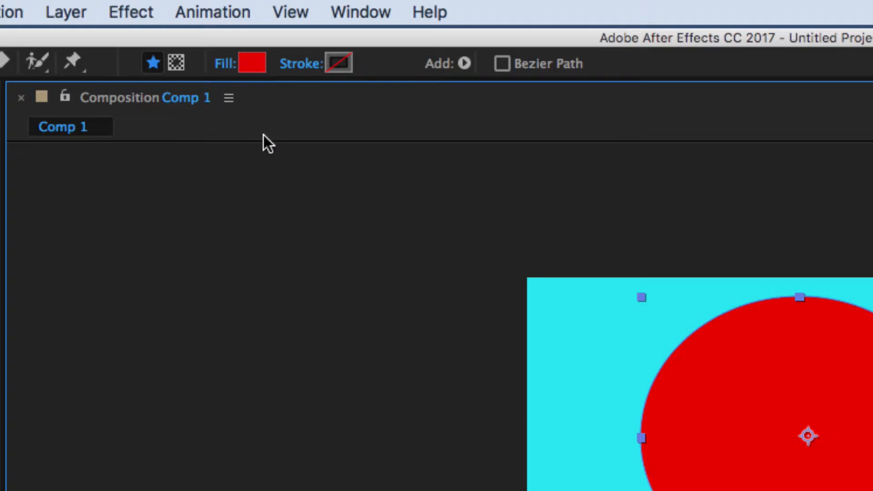
# Set the ellipse's fill to a solid light red, E78888.
pyautogui.keyDown('alt'); pyautogui.click(250, 62); pyautogui.keyUp('alt')
pyautogui.keyDown('alt'); pyautogui.click(249, 61); pyautogui.keyUp('alt')
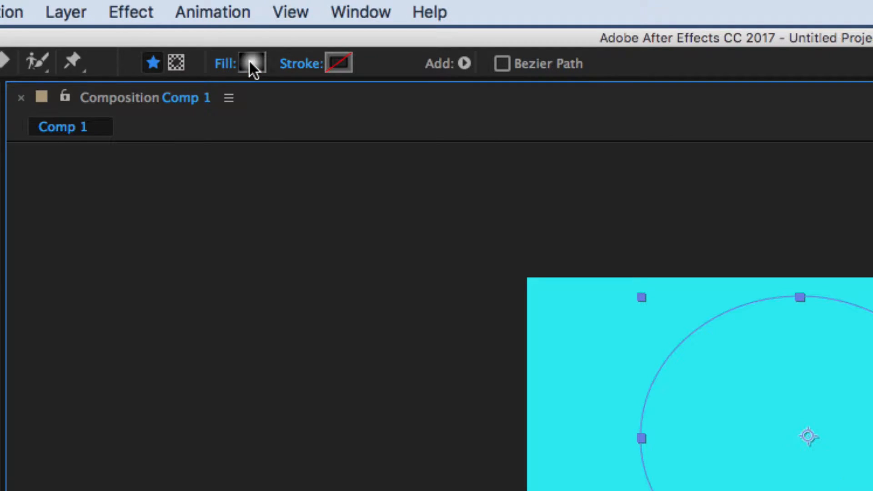
pyautogui.keyDown('alt'); pyautogui.click(250, 61); pyautogui.keyUp('alt')
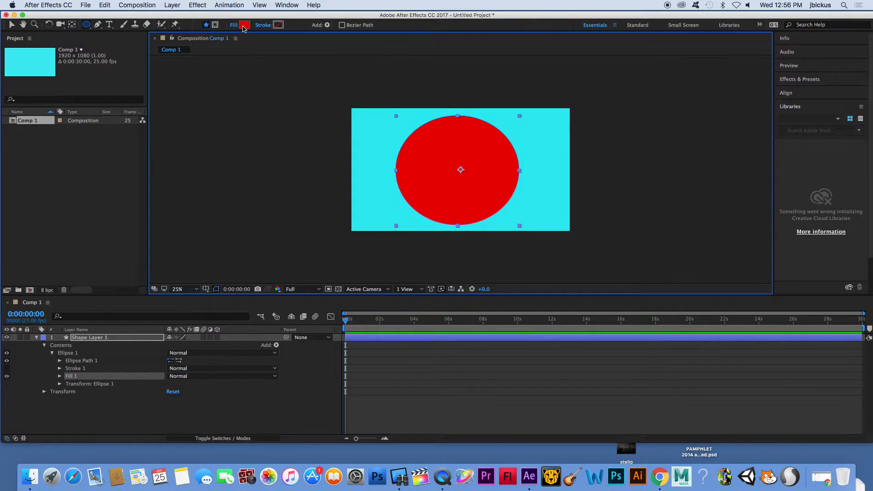
pyautogui.click(249, 66)
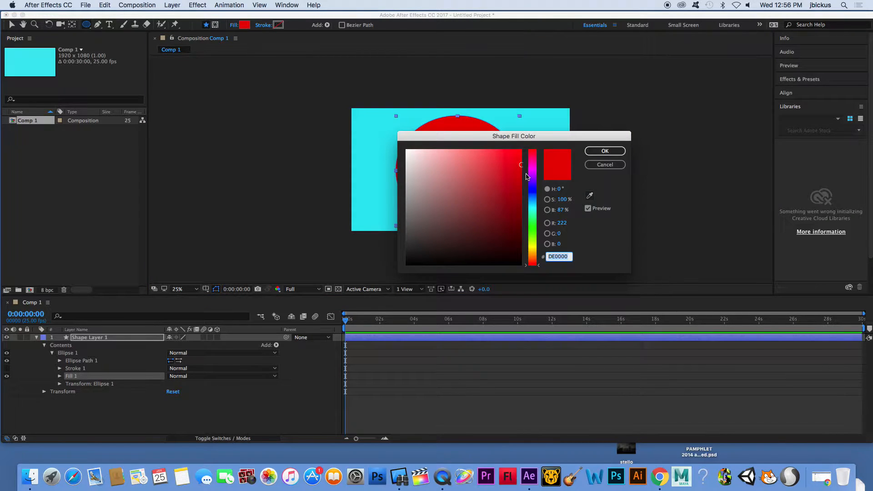
pyautogui.moveTo(454, 165); pyautogui.dragTo(458, 159)
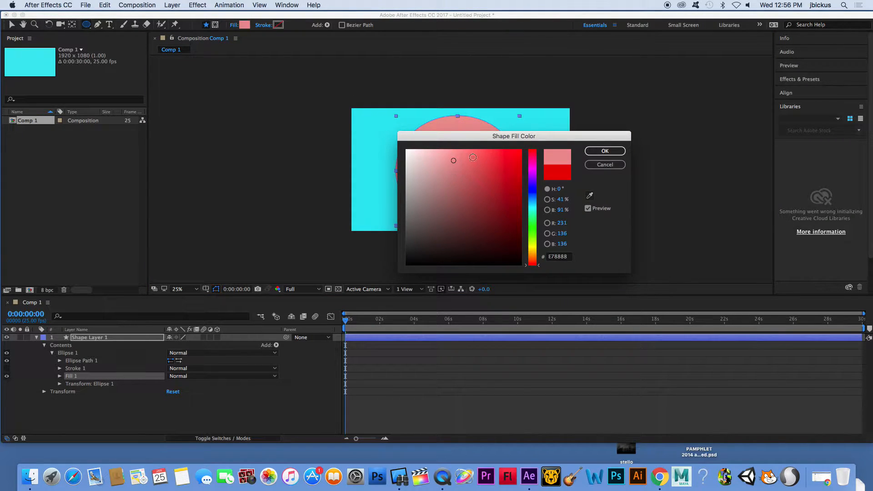
pyautogui.click(607, 152)
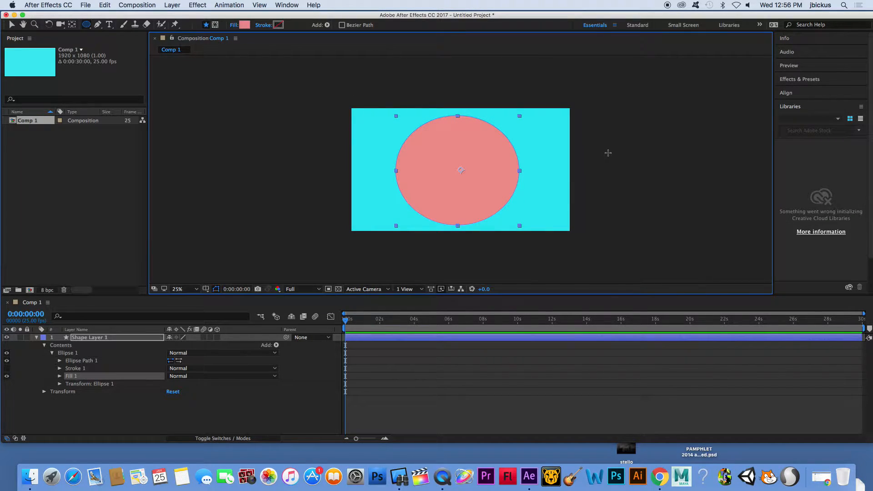
# Give the ellipse a solid black stroke 80 px wide.
pyautogui.keyDown('alt'); pyautogui.click(278, 26); pyautogui.keyUp('alt')
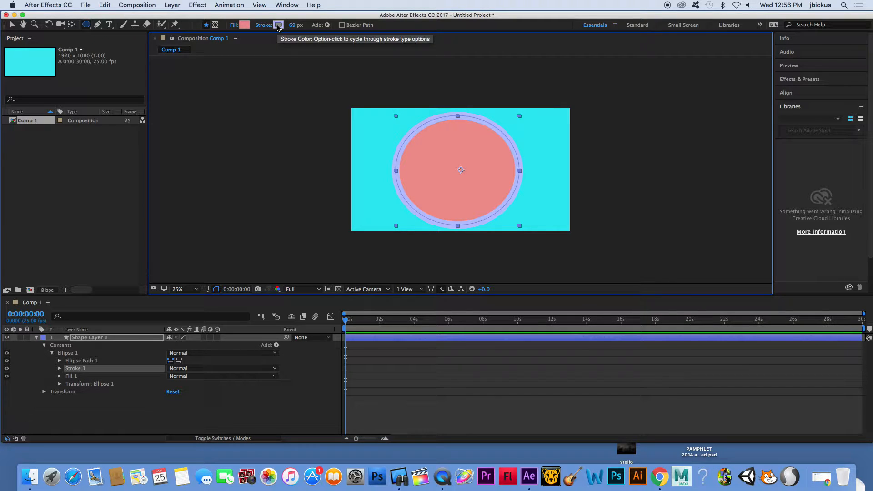
pyautogui.keyDown('alt'); pyautogui.click(277, 25); pyautogui.keyUp('alt')
pyautogui.keyDown('alt'); pyautogui.click(277, 25); pyautogui.keyUp('alt')
pyautogui.keyDown('alt'); pyautogui.click(278, 25); pyautogui.keyUp('alt')
pyautogui.keyDown('alt'); pyautogui.click(278, 25); pyautogui.keyUp('alt')
pyautogui.click(279, 27)
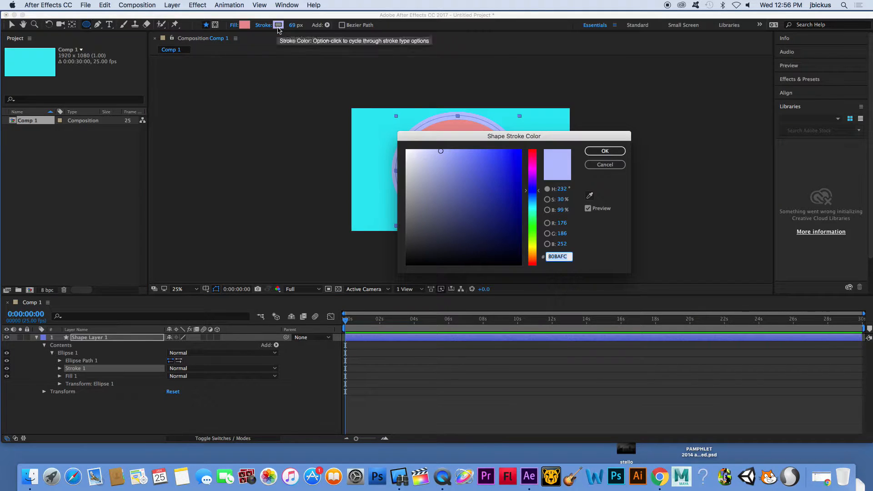
pyautogui.moveTo(441, 170)
pyautogui.mouseDown()
pyautogui.moveTo(419, 156)
pyautogui.moveTo(415, 168)
pyautogui.moveTo(521, 241)
pyautogui.moveTo(521, 265)
pyautogui.mouseUp()
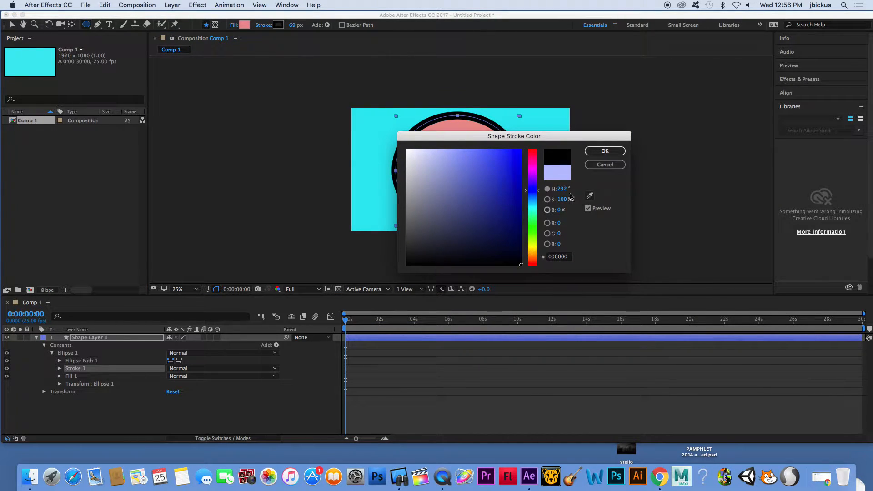
pyautogui.click(605, 152)
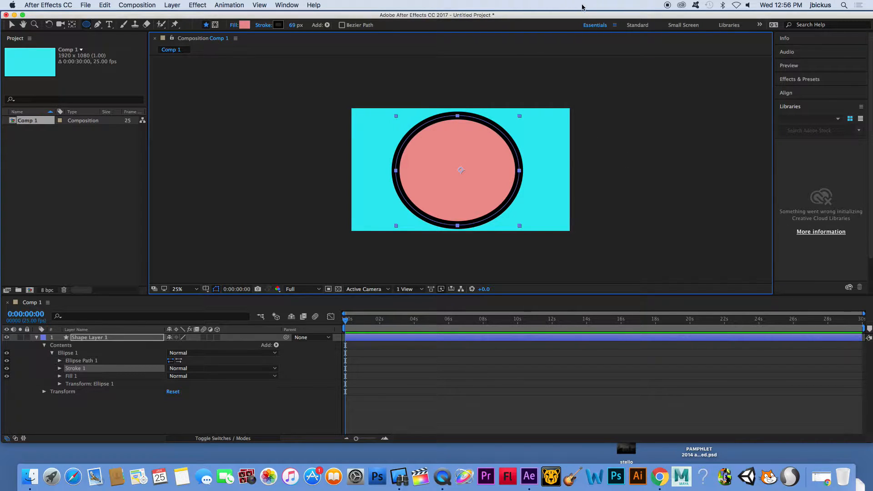
pyautogui.moveTo(295, 25)
pyautogui.mouseDown()
pyautogui.moveTo(392, 30)
pyautogui.moveTo(310, 32)
pyautogui.moveTo(325, 35)
pyautogui.moveTo(306, 34)
pyautogui.moveTo(310, 39)
pyautogui.mouseUp()
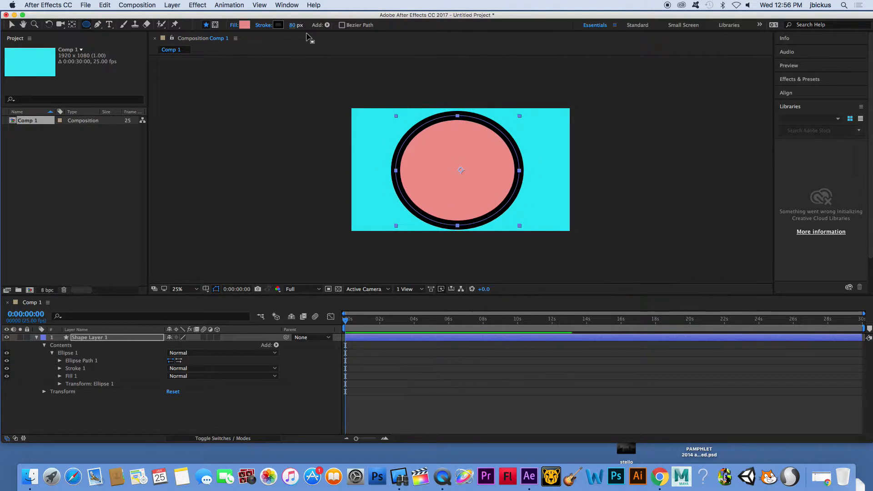
# Expand the shape layer to inspect its contents and transform properties.
pyautogui.click(36, 338)
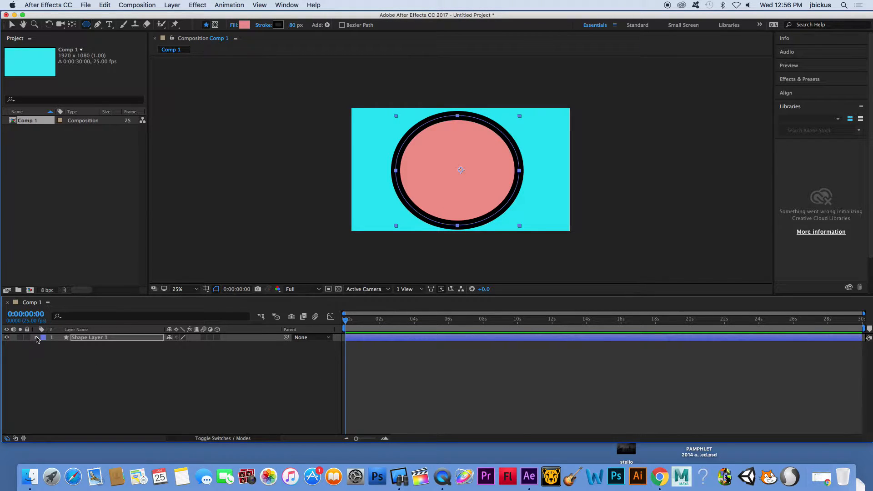
pyautogui.click(36, 338)
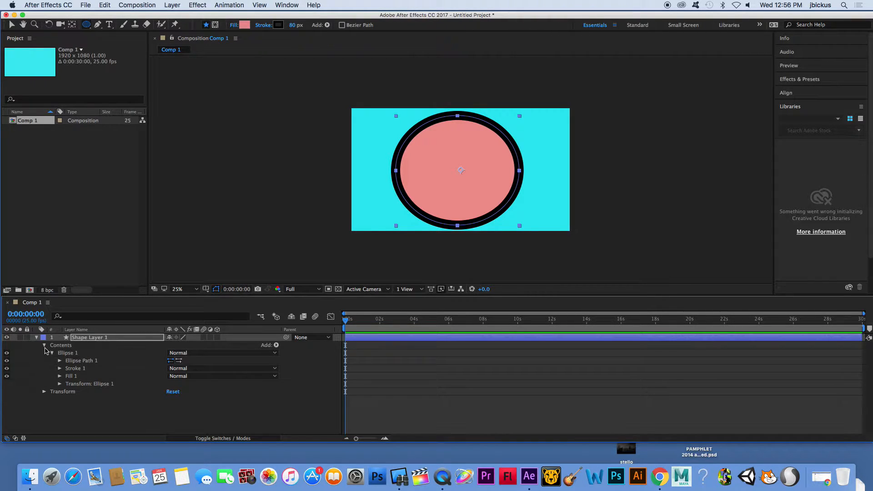
pyautogui.click(44, 392)
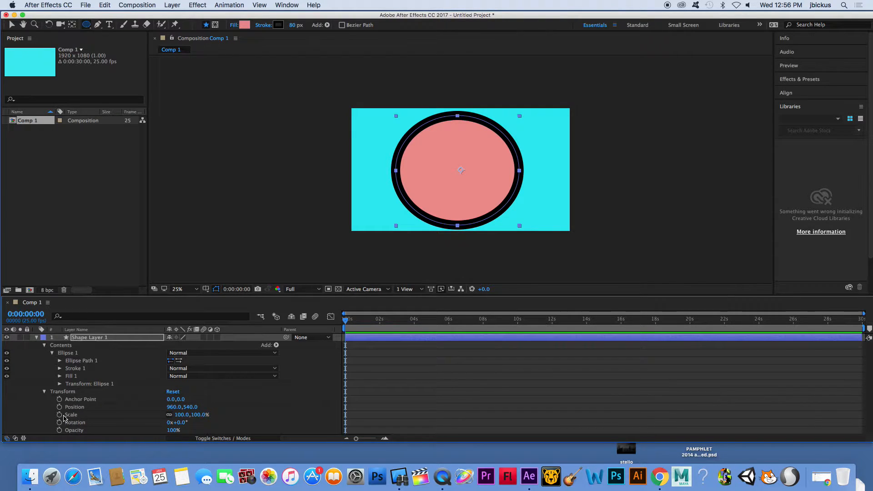
pyautogui.click(37, 337)
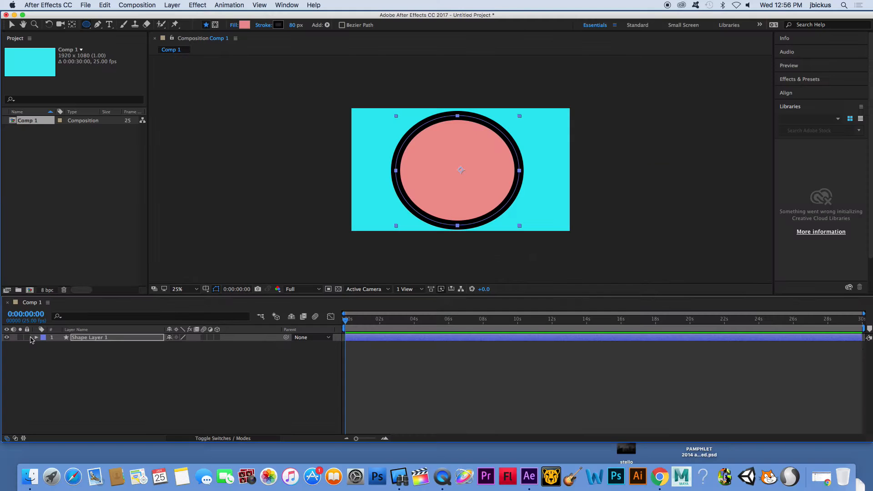
# Rename the shape layer to Circle 1.
pyautogui.click(96, 340)
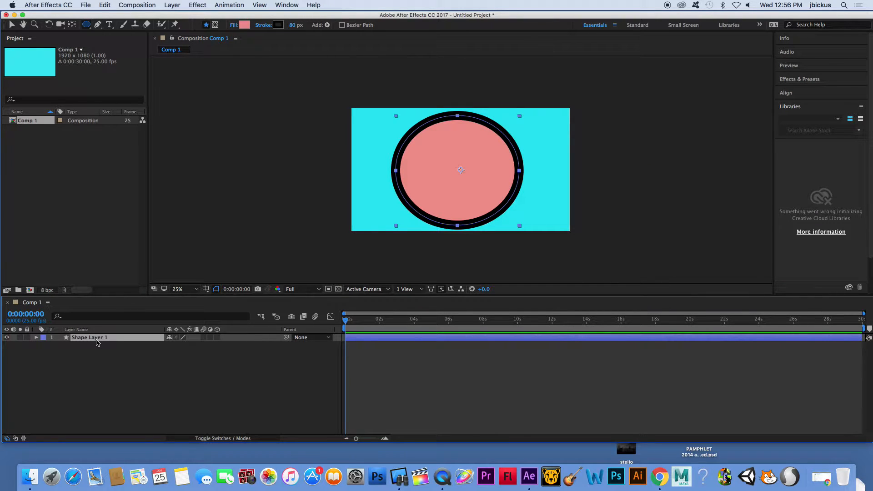
pyautogui.press('Return')
pyautogui.write('cle')
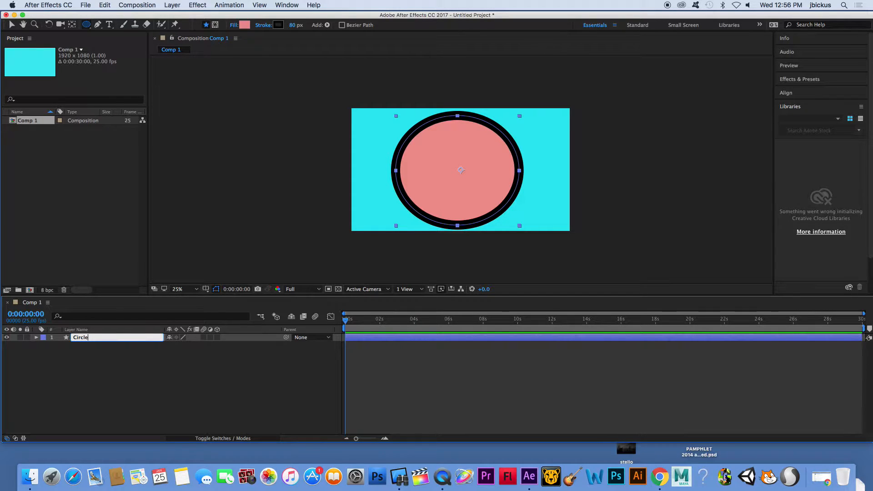
pyautogui.write('ircle 1')
pyautogui.click(96, 354)
pyautogui.click(87, 338)
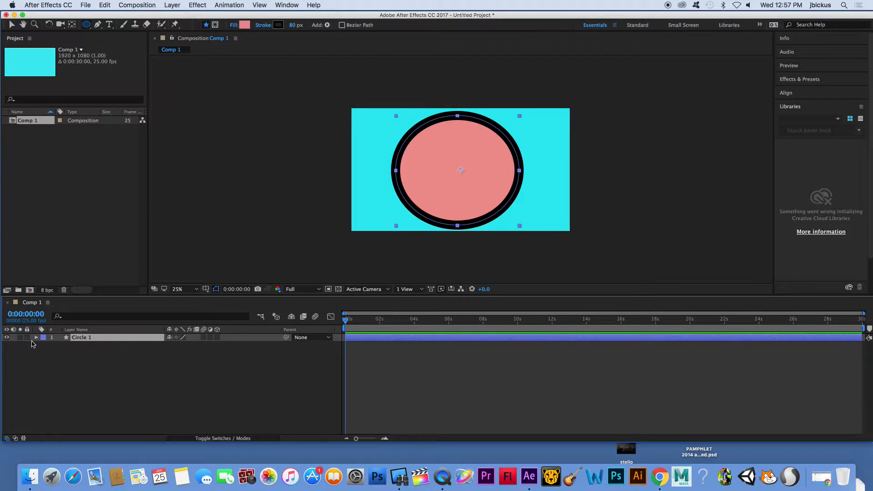
# Reveal Circle 1's Scale property and trim the layer to end at about 4 seconds.
pyautogui.press('s')
pyautogui.moveTo(369, 339); pyautogui.dragTo(336, 342)
pyautogui.moveTo(830, 339); pyautogui.dragTo(417, 338)
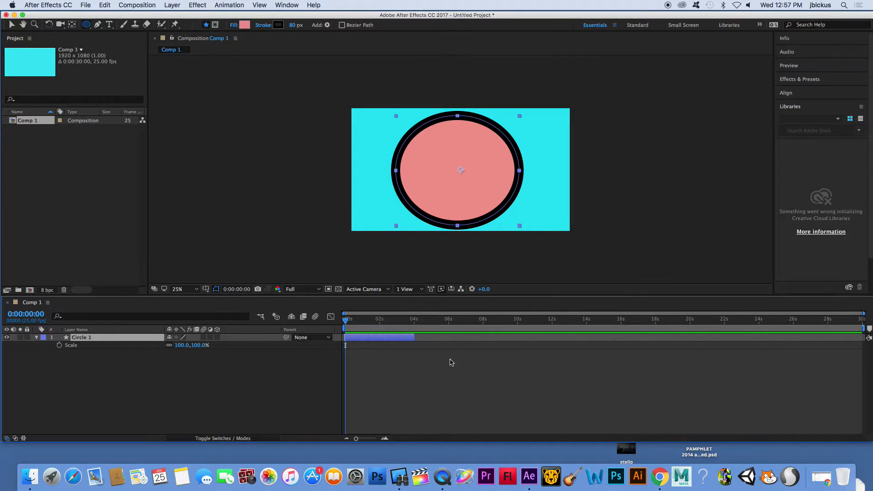
# Start keyframing Circle 1's Scale at the first frame with a value of 0%.
pyautogui.click(59, 346)
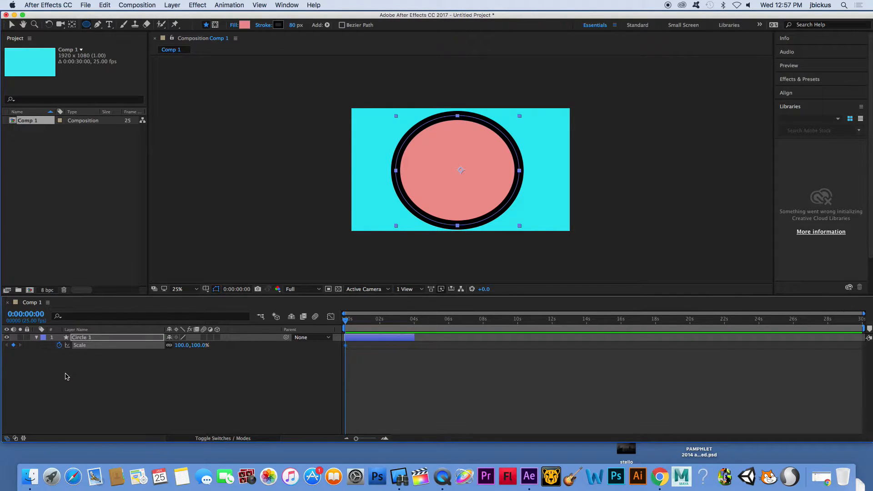
pyautogui.moveTo(347, 348)
pyautogui.click(182, 345)
pyautogui.write('0')
pyautogui.press('Return')
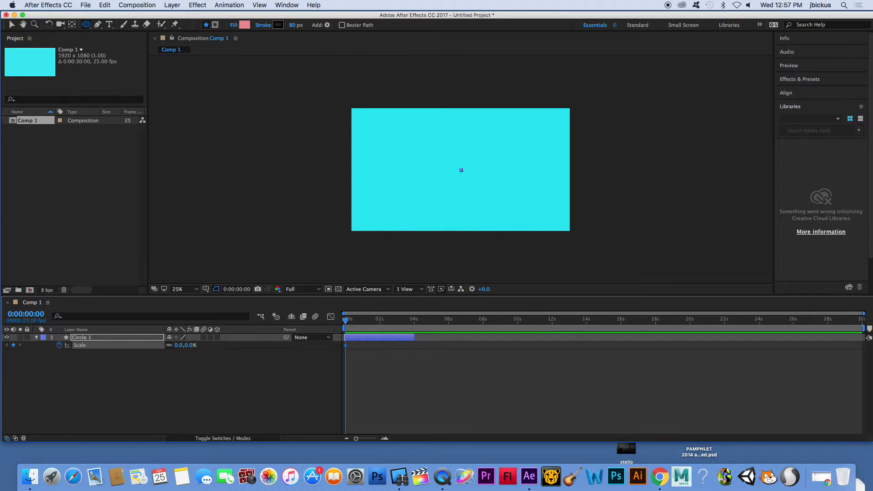
# Set the first Scale keyframe to about 374% and add a 100% Scale keyframe at about 1:19.
pyautogui.moveTo(177, 346); pyautogui.dragTo(336, 335)
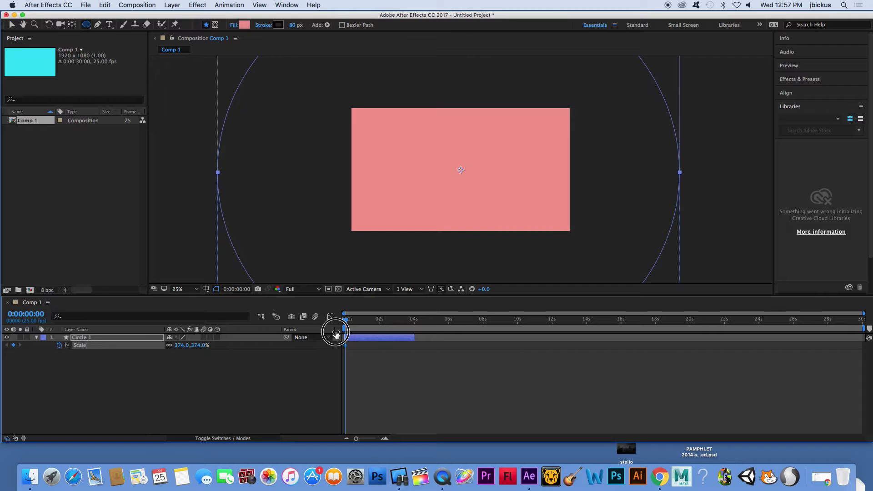
pyautogui.moveTo(345, 315); pyautogui.dragTo(376, 323)
pyautogui.moveTo(186, 347); pyautogui.dragTo(55, 344)
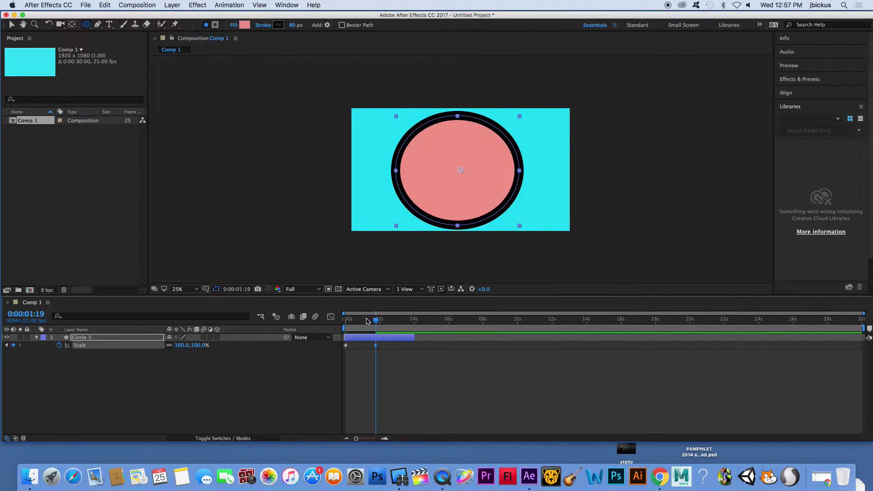
# Preview the scale animation from the start.
pyautogui.moveTo(368, 321); pyautogui.dragTo(327, 324)
pyautogui.press('space')
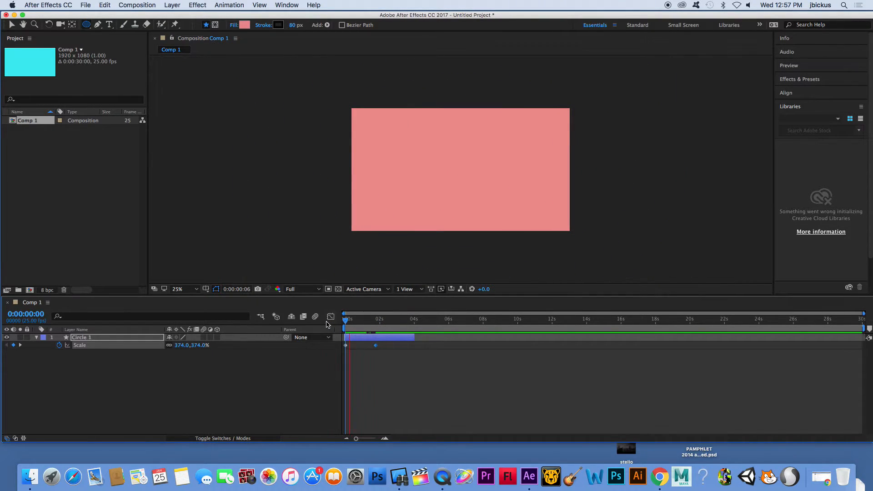
pyautogui.press('space')
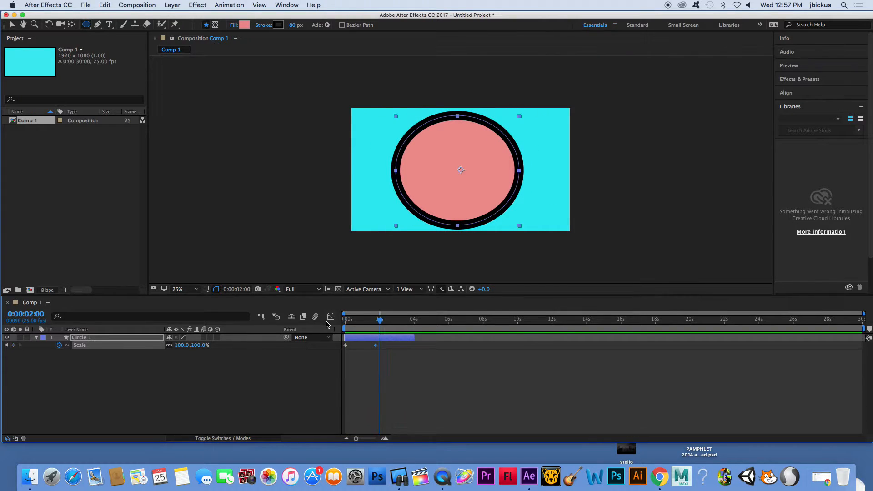
# Move the 100% Scale keyframe earlier to about 1 second.
pyautogui.click(390, 370)
pyautogui.click(377, 345)
pyautogui.moveTo(376, 347); pyautogui.dragTo(364, 347)
pyautogui.click(373, 379)
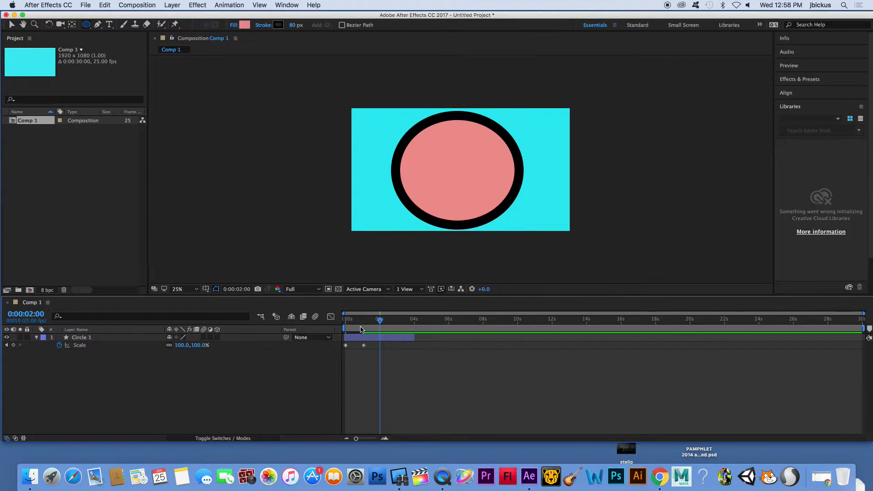
# Duplicate the Circle 1 layer and expand the new Circle 2 layer.
pyautogui.moveTo(348, 320); pyautogui.dragTo(312, 320)
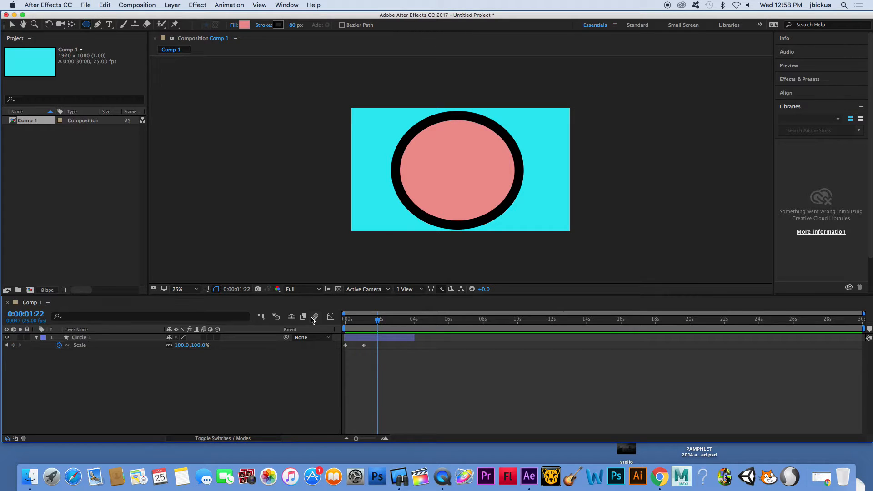
pyautogui.click(93, 340)
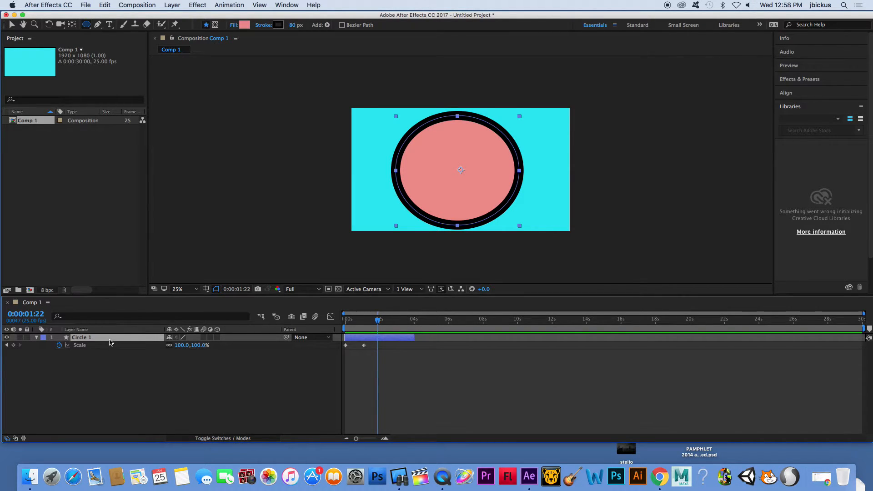
pyautogui.press('super+d')
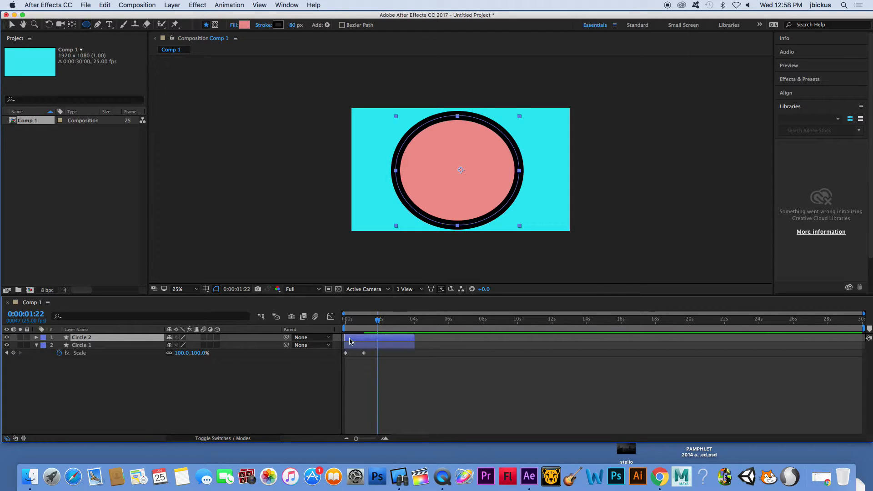
pyautogui.click(36, 338)
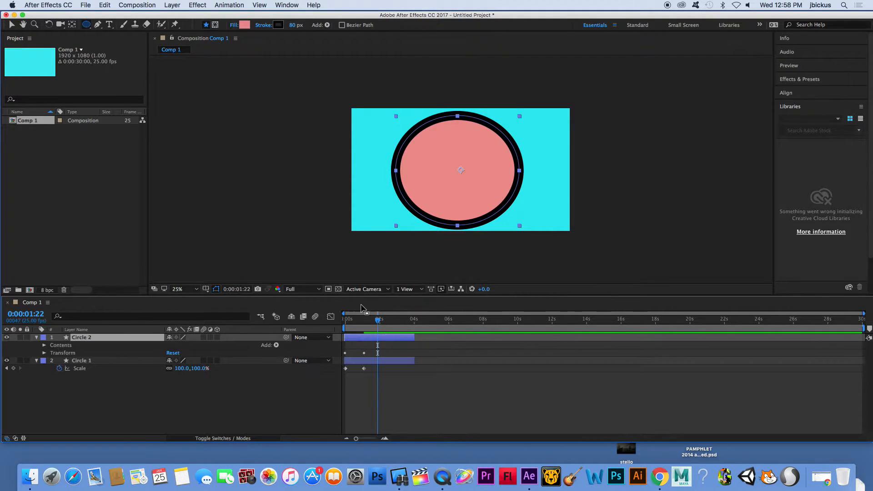
# Clear the Scale keyframes on Circle 2 by turning off its Scale stopwatch.
pyautogui.moveTo(377, 321)
pyautogui.mouseDown()
pyautogui.moveTo(347, 324)
pyautogui.moveTo(368, 325)
pyautogui.mouseUp()
pyautogui.click(44, 353)
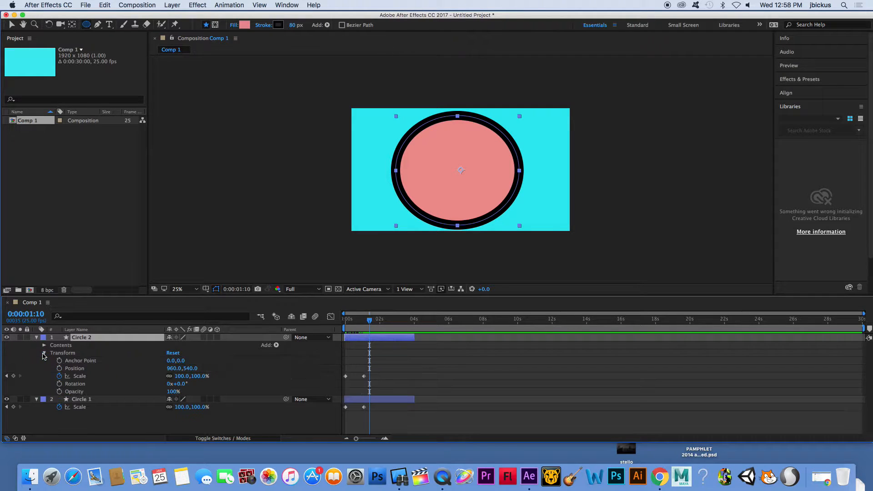
pyautogui.click(59, 376)
pyautogui.moveTo(370, 322); pyautogui.dragTo(341, 325)
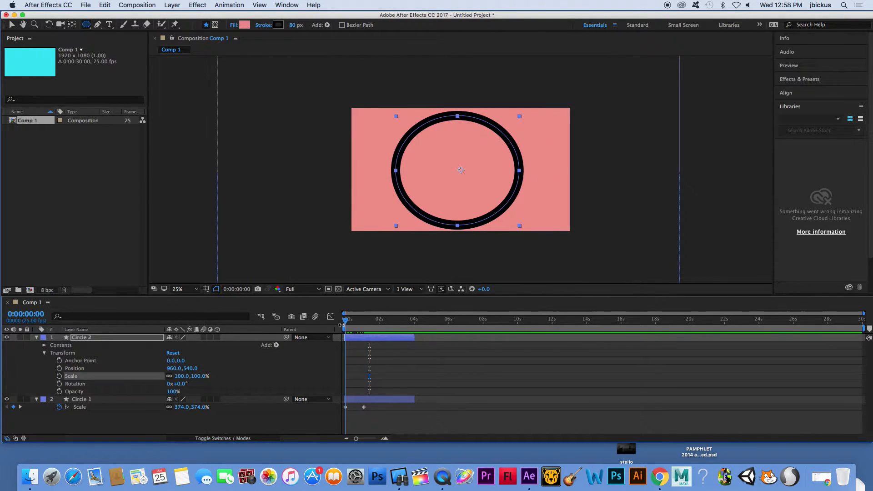
# Set Circle 2's scale to 0%.
pyautogui.click(183, 377)
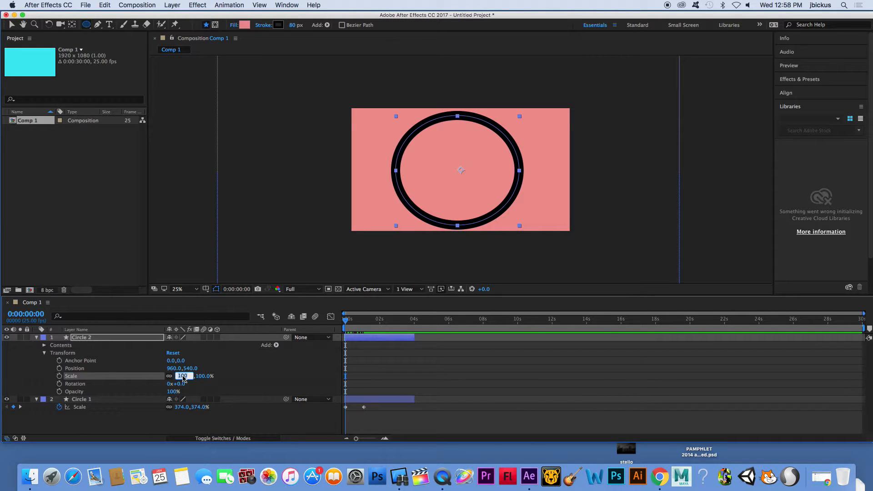
pyautogui.write('0')
pyautogui.press('Return')
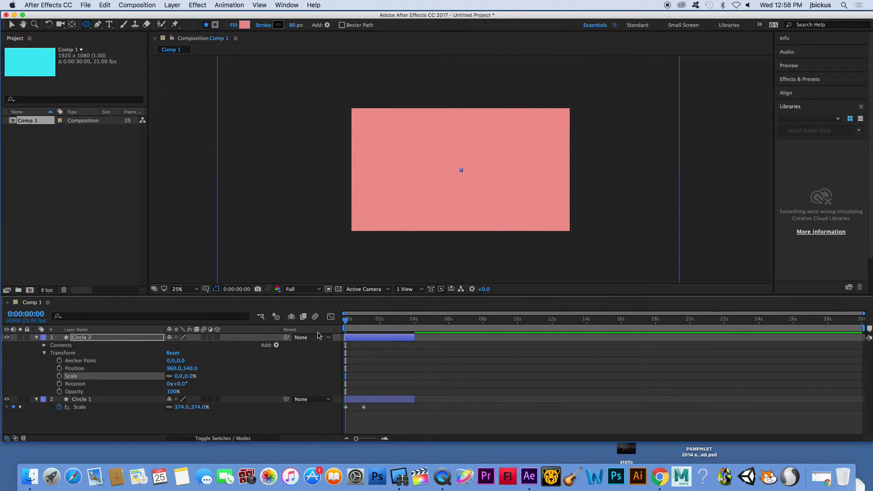
# At about 0:24, scrub Circle 2's scale to about 91% and preview the animation.
pyautogui.moveTo(347, 321); pyautogui.dragTo(364, 324)
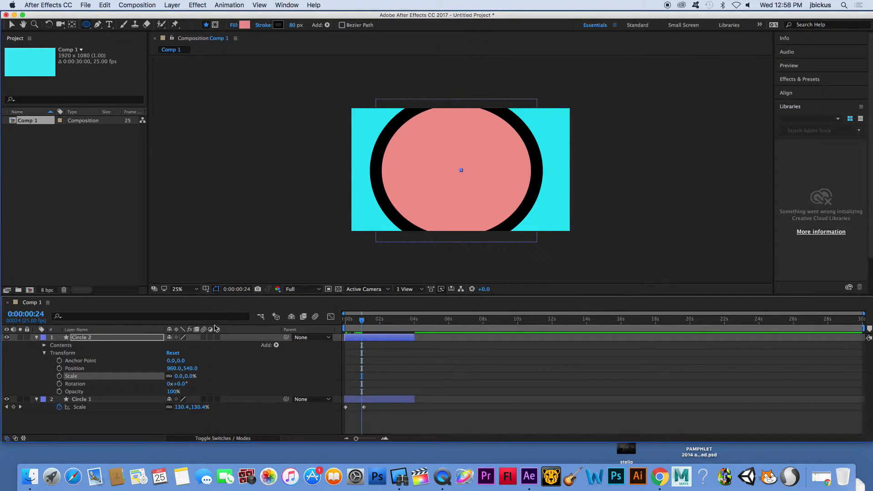
pyautogui.moveTo(178, 376); pyautogui.dragTo(219, 376)
pyautogui.press('space')
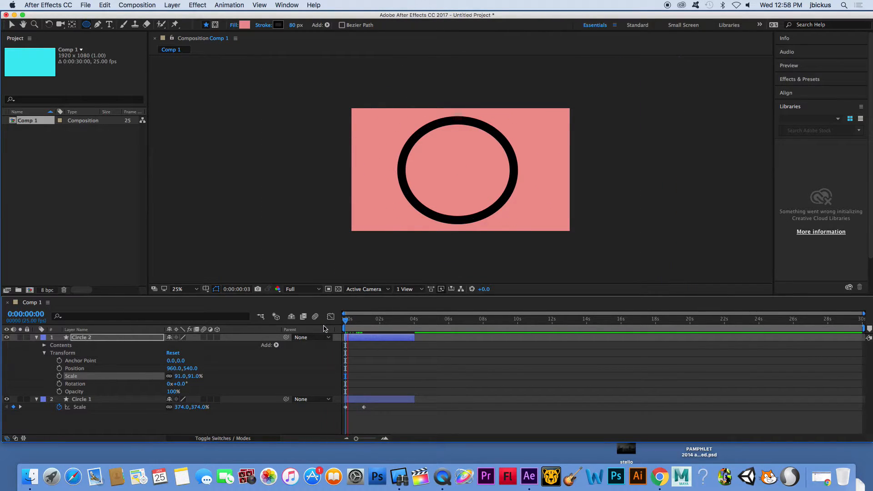
pyautogui.press('space')
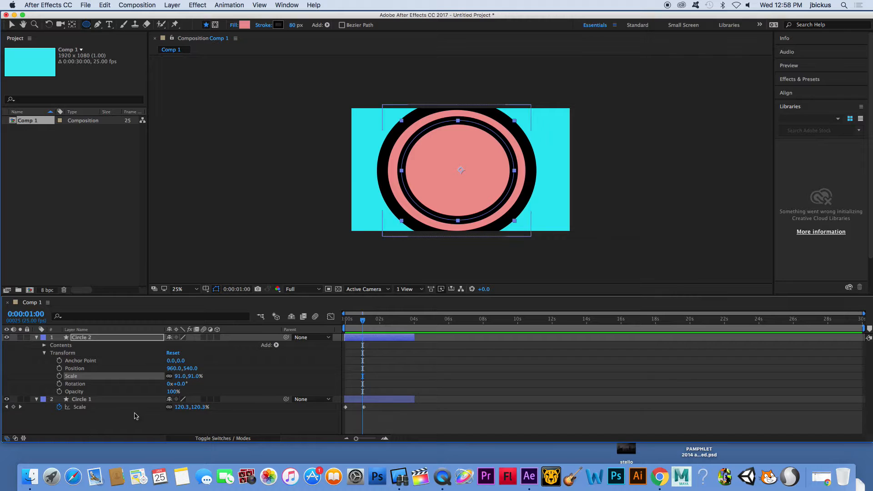
# Add a Scale keyframe on Circle 2, move it to the first frame, and set it to 0%.
pyautogui.click(60, 376)
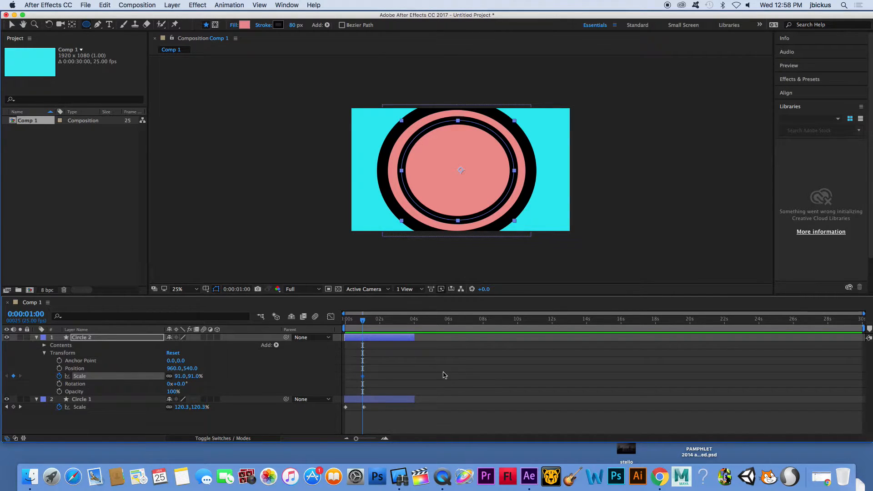
pyautogui.moveTo(363, 376); pyautogui.dragTo(345, 377)
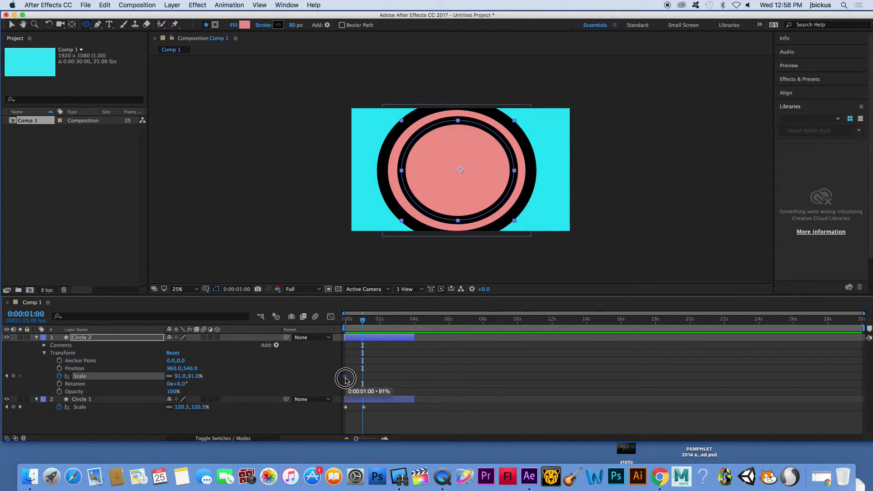
pyautogui.moveTo(364, 321); pyautogui.dragTo(345, 322)
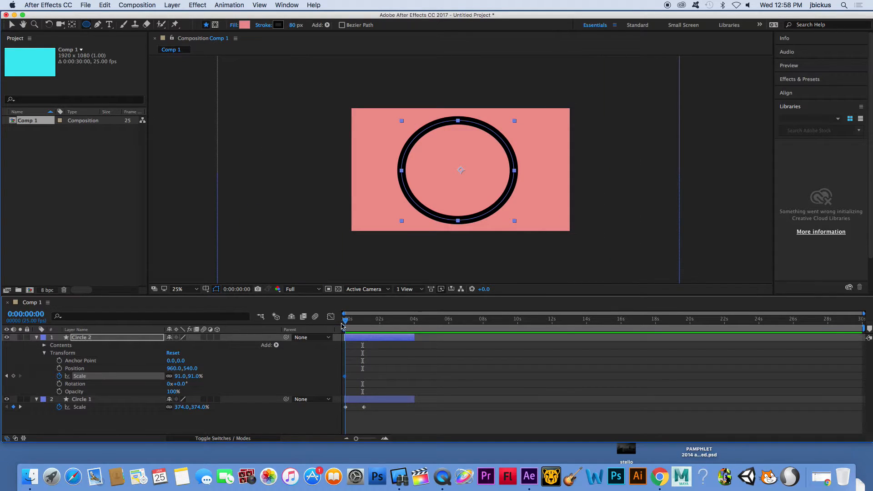
pyautogui.click(180, 377)
pyautogui.write('0')
pyautogui.press('Return')
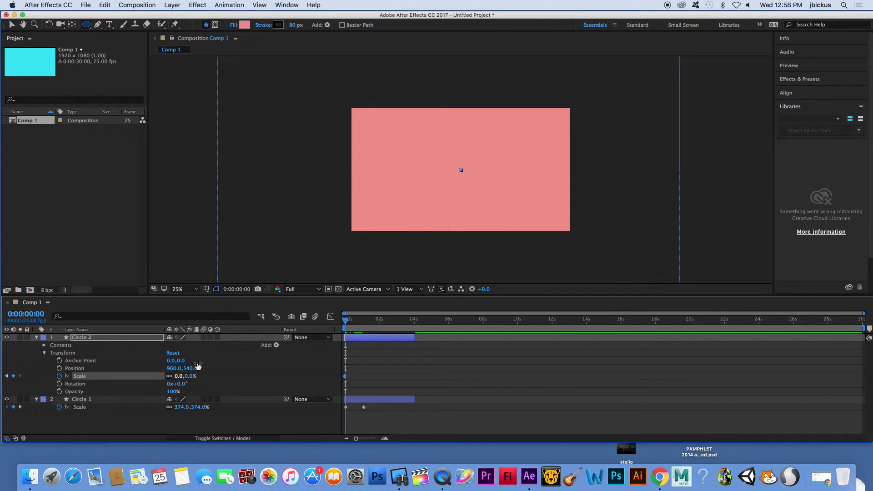
# Add a Circle 2 Scale keyframe of about 67% at 1:03 and preview from the start.
pyautogui.moveTo(345, 322); pyautogui.dragTo(364, 327)
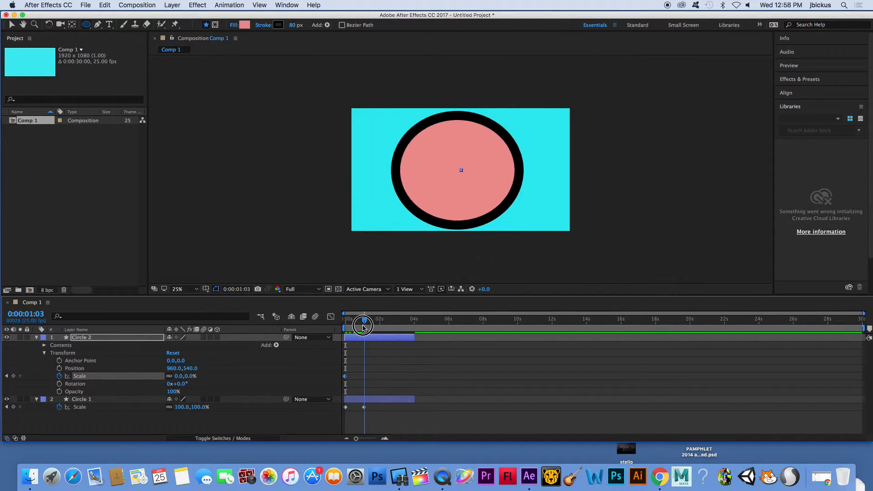
pyautogui.moveTo(180, 377); pyautogui.dragTo(211, 380)
pyautogui.press('Home')
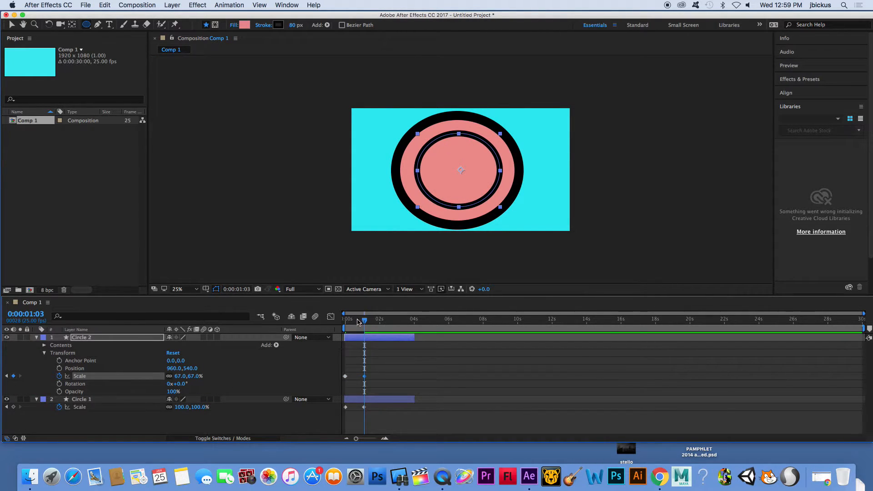
pyautogui.press('space')
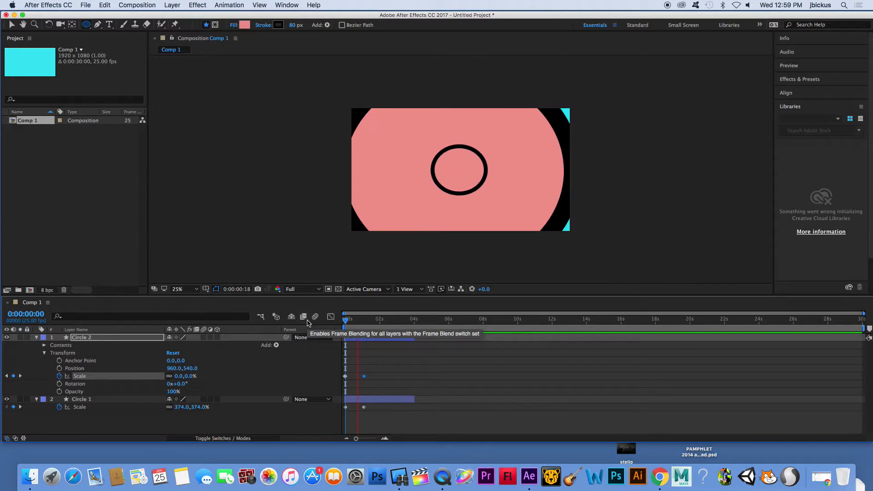
pyautogui.press('space')
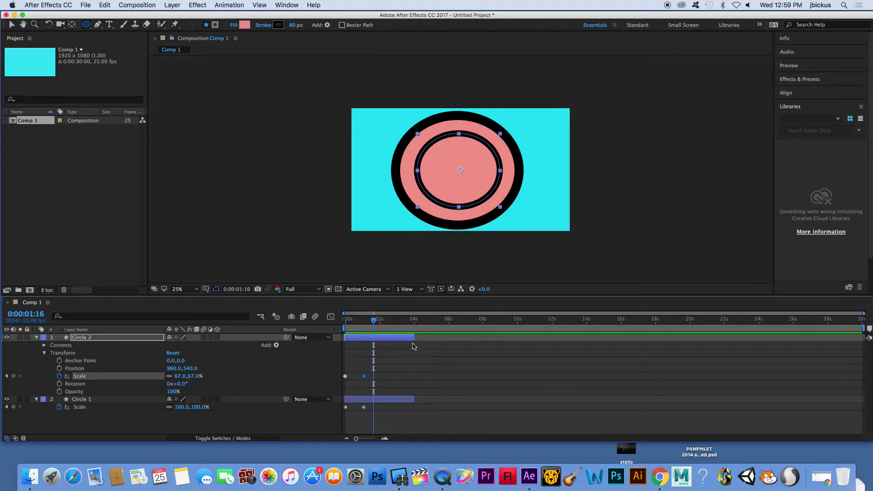
# Trim both circle layers to end at about 1:16 and collapse their properties.
pyautogui.moveTo(413, 399); pyautogui.dragTo(370, 401)
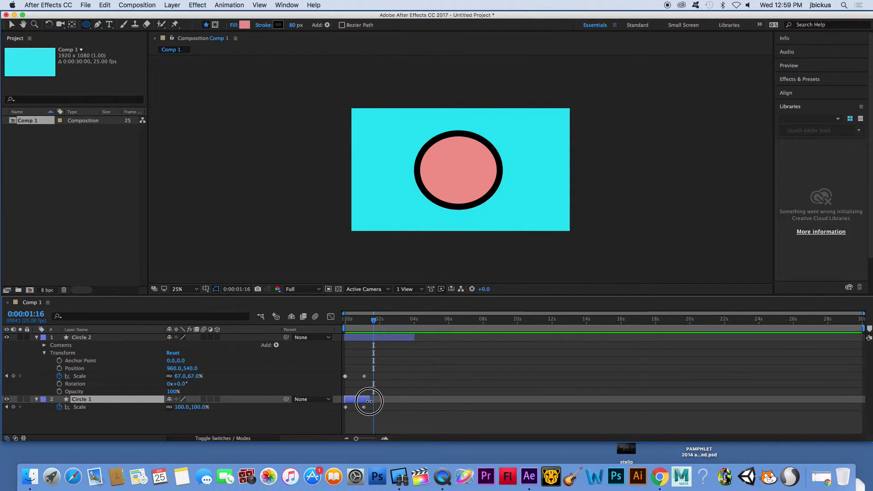
pyautogui.moveTo(415, 337); pyautogui.dragTo(374, 342)
pyautogui.click(396, 415)
pyautogui.click(37, 339)
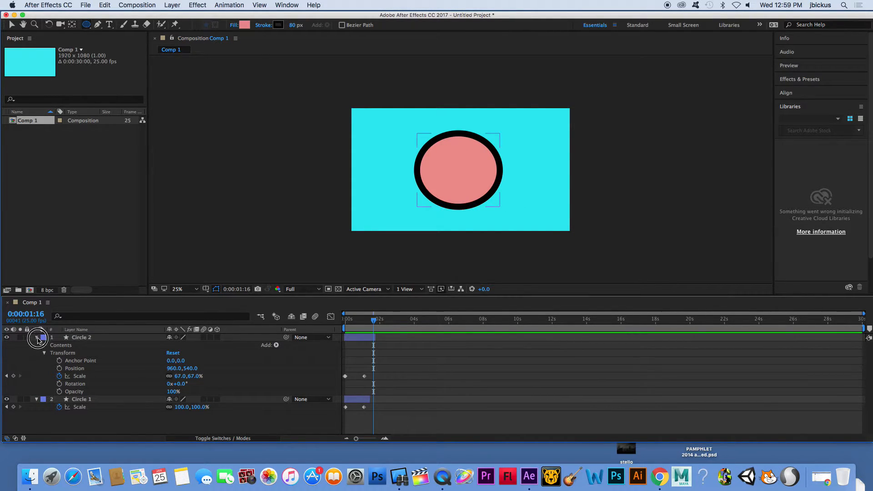
pyautogui.click(37, 346)
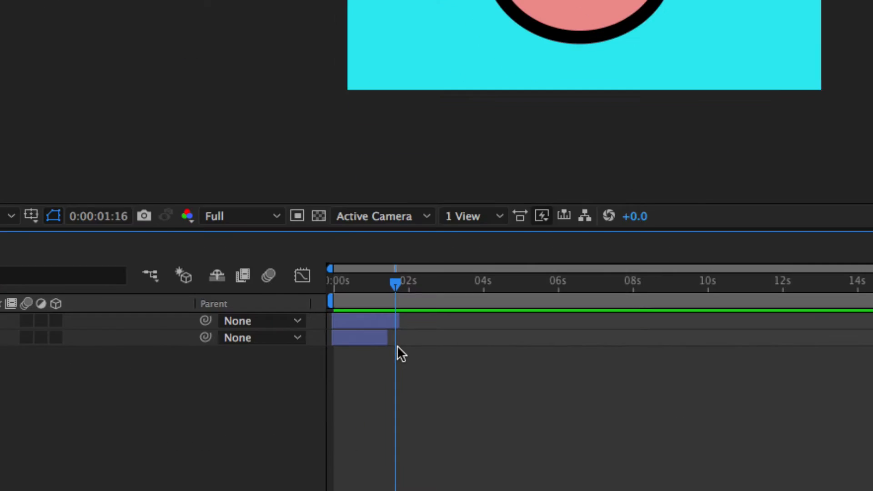
# Offset Circle 2 to start a few frames after Circle 1 and preview the animation.
pyautogui.moveTo(386, 334); pyautogui.dragTo(380, 333)
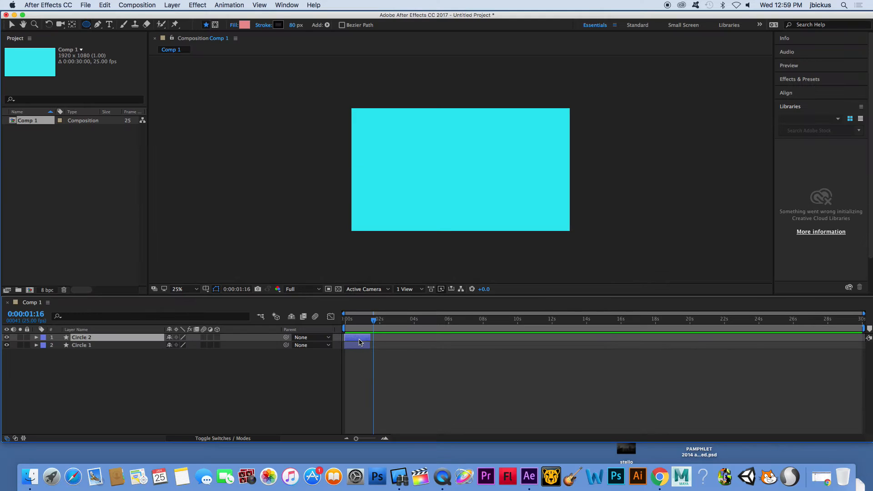
pyautogui.moveTo(358, 320)
pyautogui.mouseDown()
pyautogui.moveTo(347, 320)
pyautogui.moveTo(365, 322)
pyautogui.mouseUp()
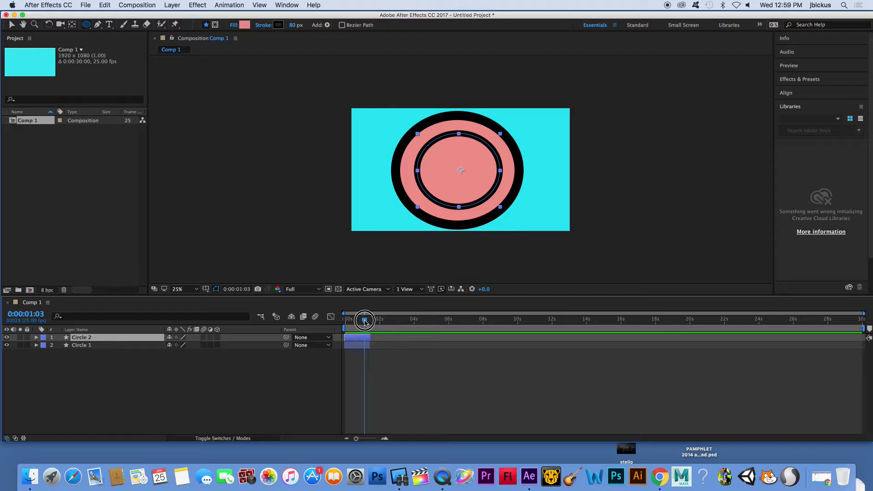
pyautogui.click(356, 344)
pyautogui.moveTo(353, 339); pyautogui.dragTo(359, 340)
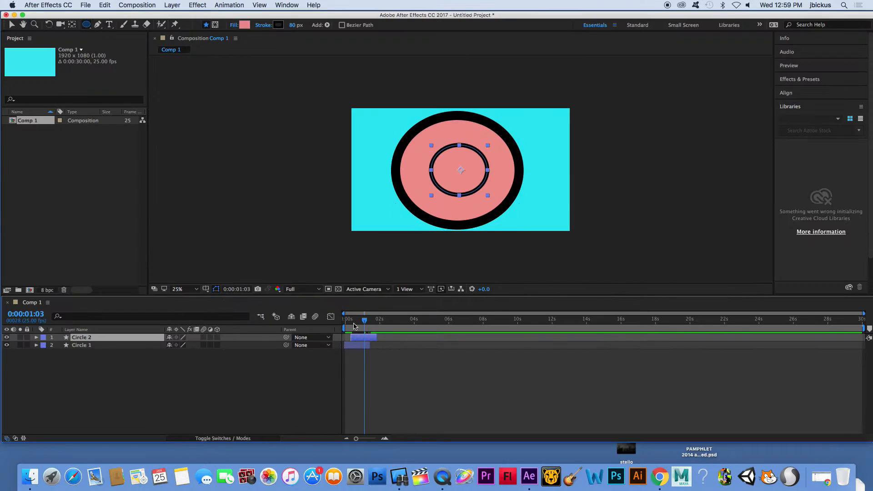
pyautogui.press('space')
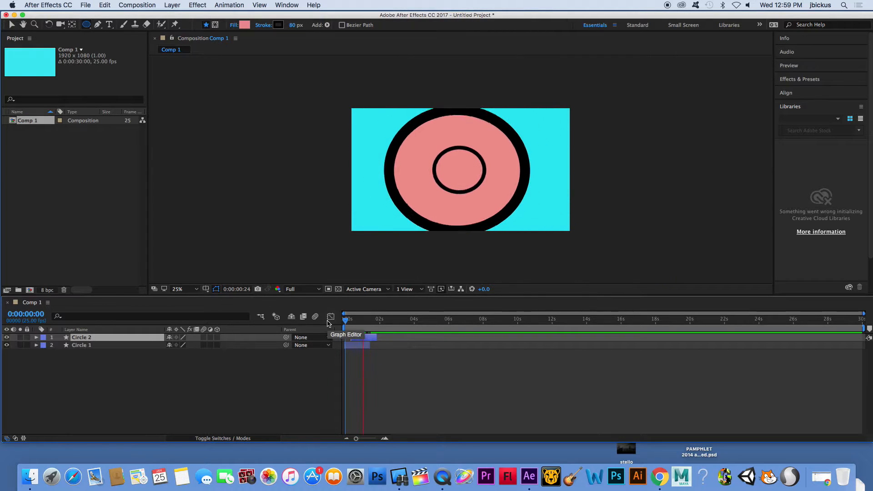
# Zoom into the start of the timeline and expand Circle 2's properties.
pyautogui.click(350, 322)
pyautogui.moveTo(350, 323); pyautogui.dragTo(351, 327)
pyautogui.moveTo(357, 439); pyautogui.dragTo(373, 439)
pyautogui.click(35, 338)
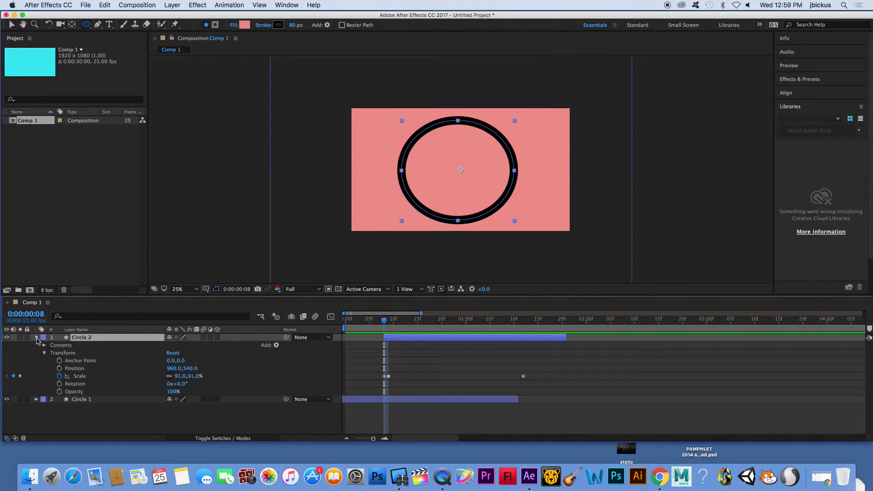
# Delete the duplicate Circle 2 Scale keyframe at 0:08 and scrub through the animation.
pyautogui.click(387, 377)
pyautogui.moveTo(386, 379)
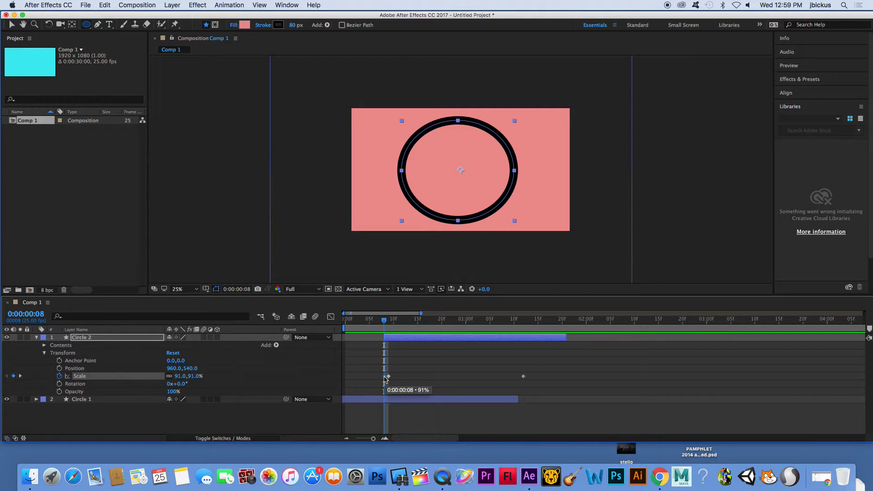
pyautogui.press('Delete')
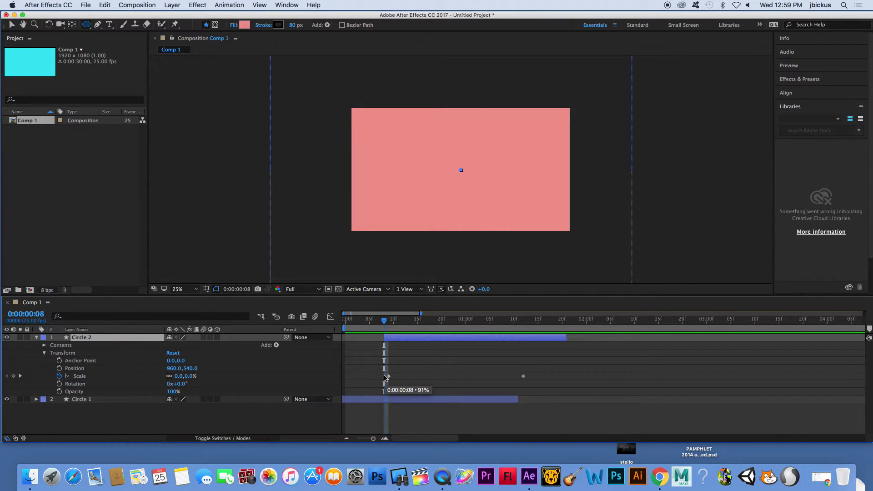
pyautogui.moveTo(385, 320); pyautogui.dragTo(495, 339)
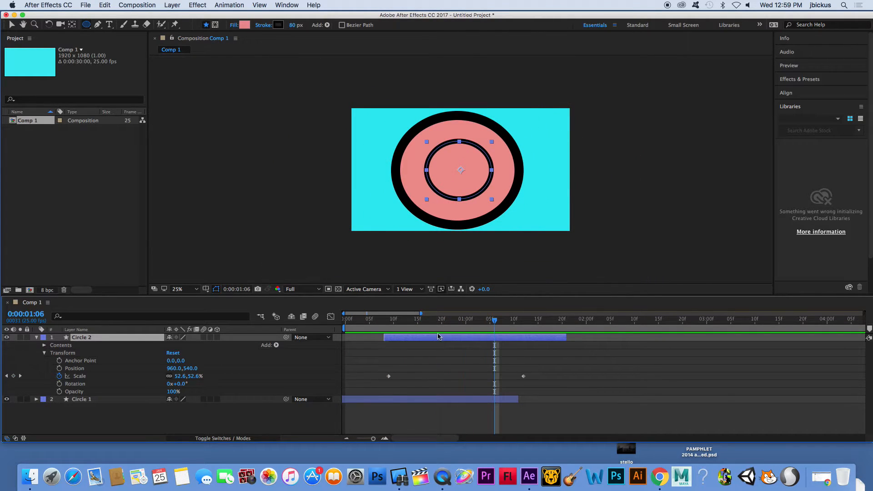
# Collapse Circle 2, duplicate it as Circle 3, and shift Circle 3 to start a few frames later.
pyautogui.click(37, 338)
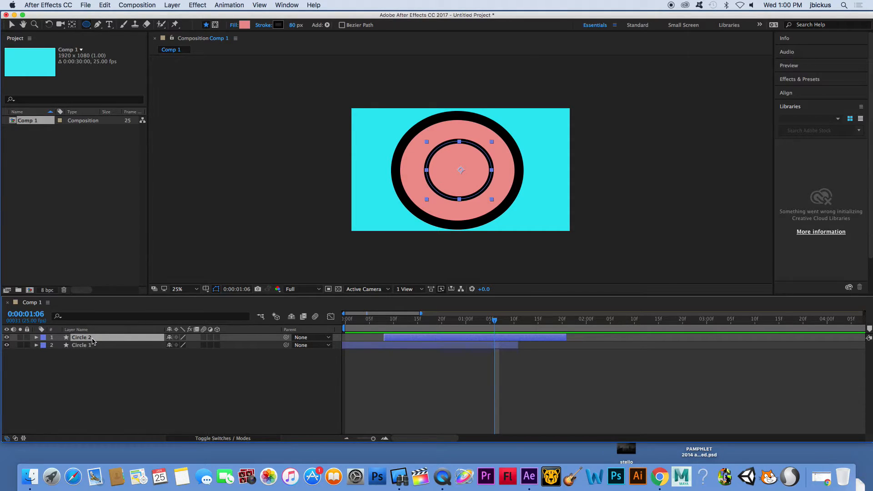
pyautogui.press('super+d')
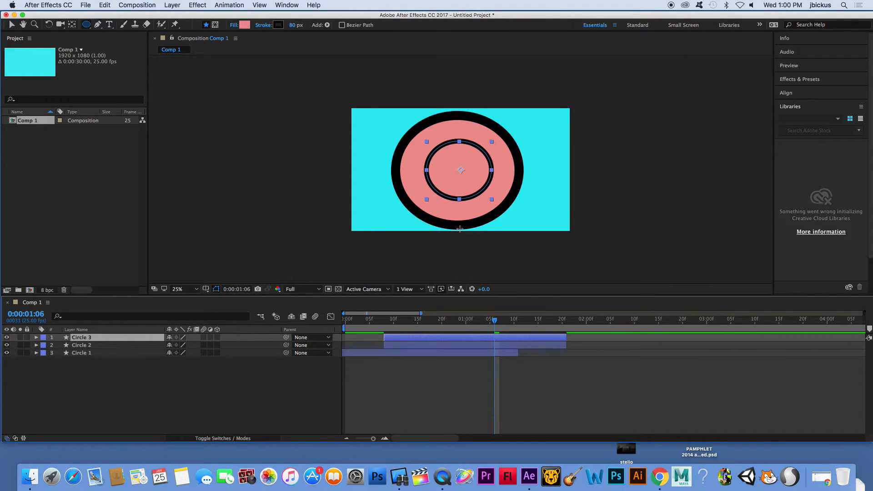
pyautogui.moveTo(394, 341); pyautogui.dragTo(412, 340)
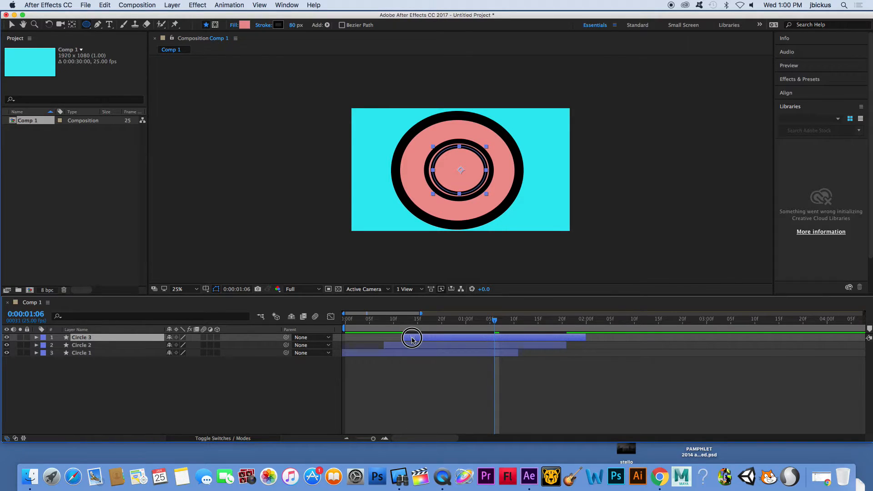
pyautogui.moveTo(412, 340); pyautogui.dragTo(412, 339)
# Set Circle 3's fill colour to 2BE3D7 and preview the animation.
pyautogui.click(244, 26)
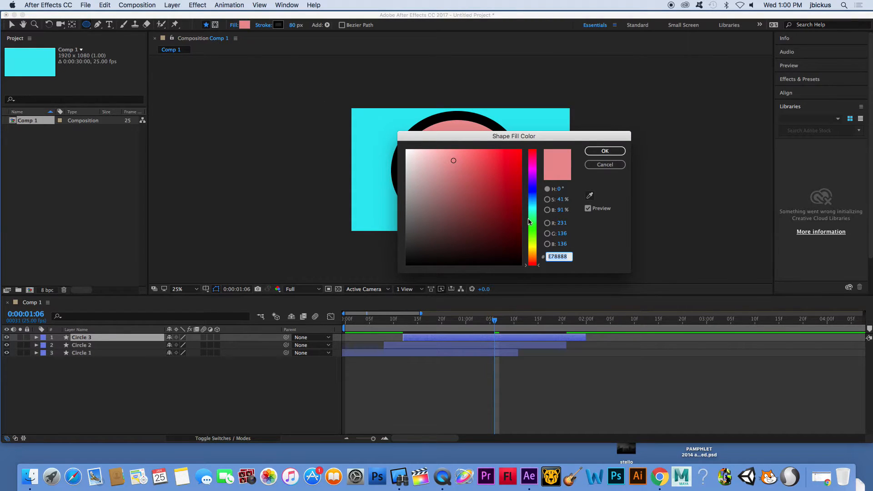
pyautogui.moveTo(530, 222); pyautogui.dragTo(531, 208)
pyautogui.click(500, 163)
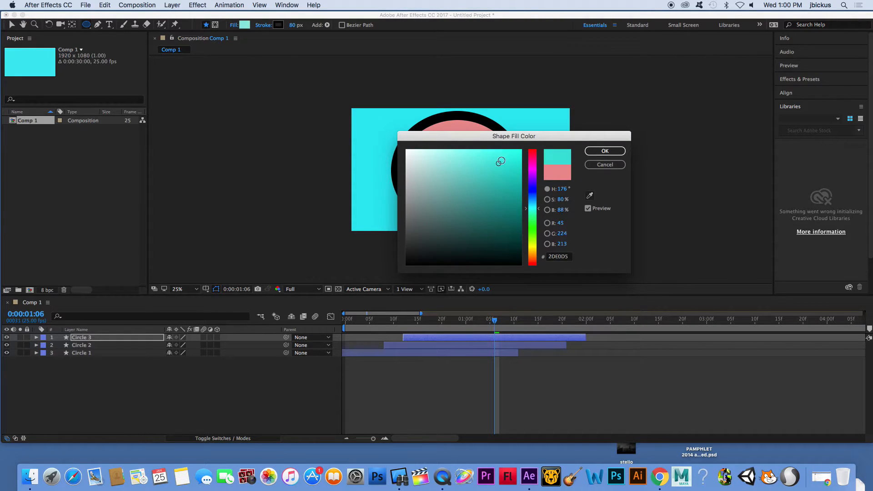
pyautogui.click(597, 151)
pyautogui.press('space')
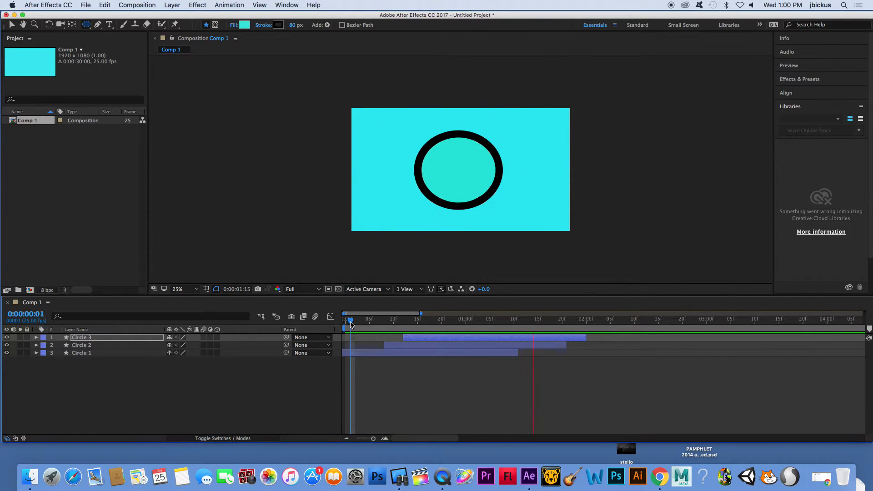
pyautogui.moveTo(486, 321)
pyautogui.mouseDown()
pyautogui.moveTo(423, 320)
pyautogui.moveTo(555, 329)
pyautogui.moveTo(483, 335)
pyautogui.mouseUp()
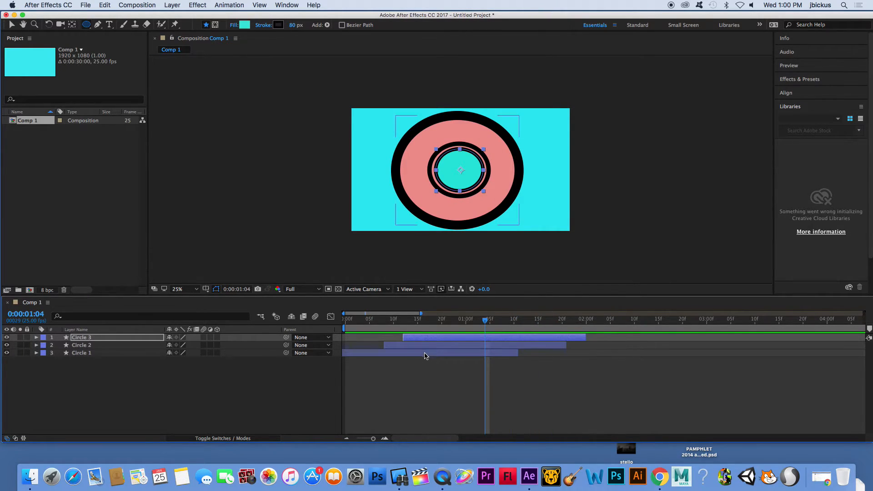
# Select all three circle layers and align them to the horizontal centre of the composition.
pyautogui.keyDown('shift'); pyautogui.click(427, 346); pyautogui.keyUp('shift')
pyautogui.keyDown('shift'); pyautogui.click(429, 355); pyautogui.keyUp('shift')
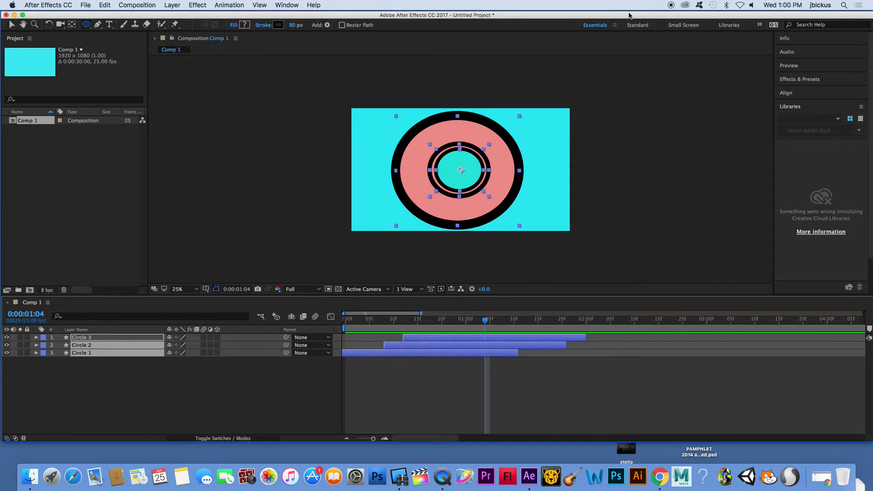
pyautogui.moveTo(629, 16); pyautogui.dragTo(588, 16)
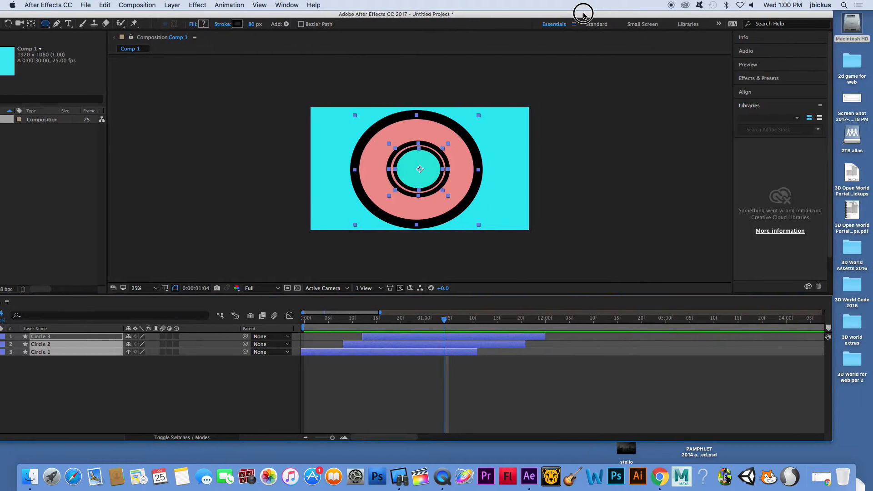
pyautogui.click(746, 93)
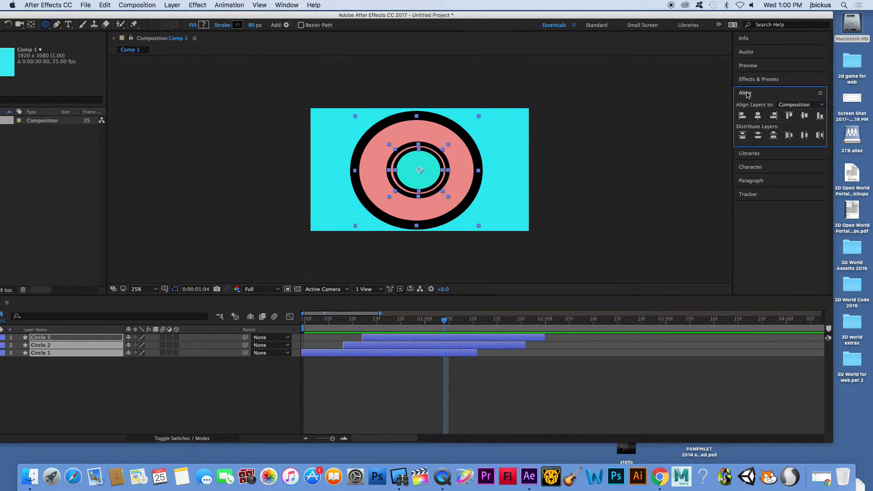
pyautogui.click(758, 116)
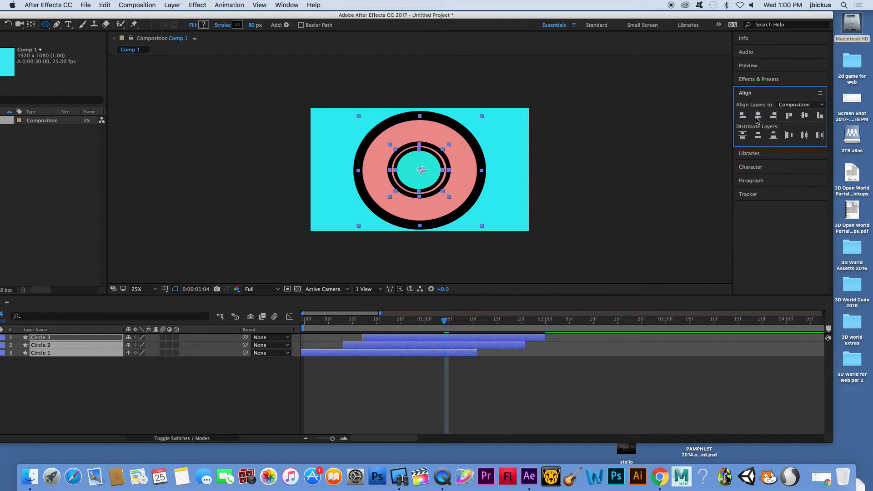
# Preview the aligned animation from the start and scrub to about 1:11.
pyautogui.moveTo(22, 17); pyautogui.dragTo(56, 15)
pyautogui.click(5, 23)
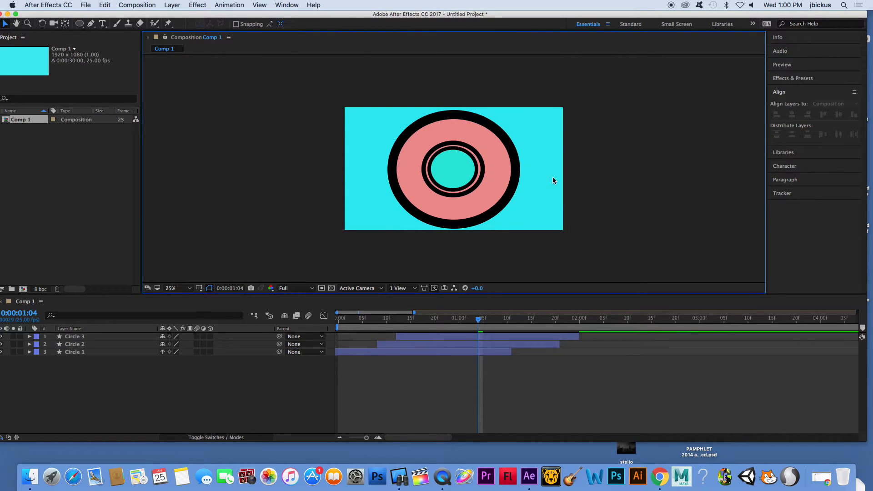
pyautogui.click(389, 310)
pyautogui.press('space')
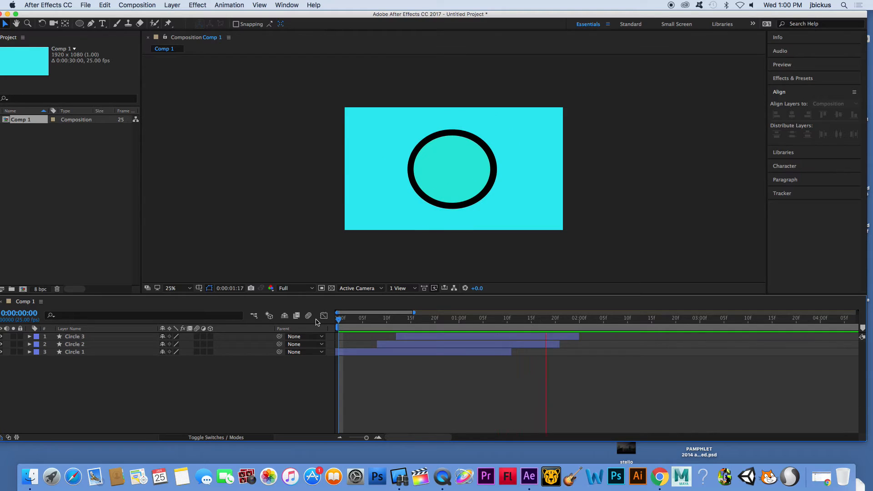
pyautogui.moveTo(384, 316); pyautogui.dragTo(514, 338)
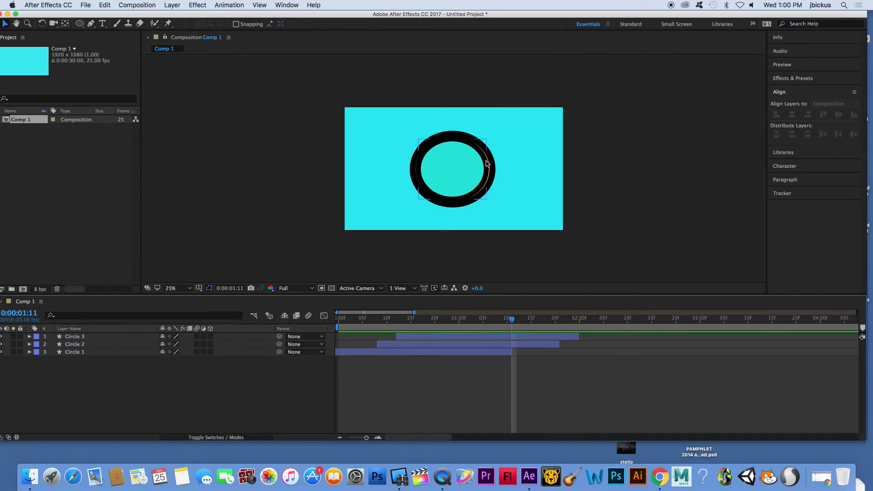
# Expand Circle 3's transform properties and set its Anchor Point to -6, 0.
pyautogui.click(491, 175)
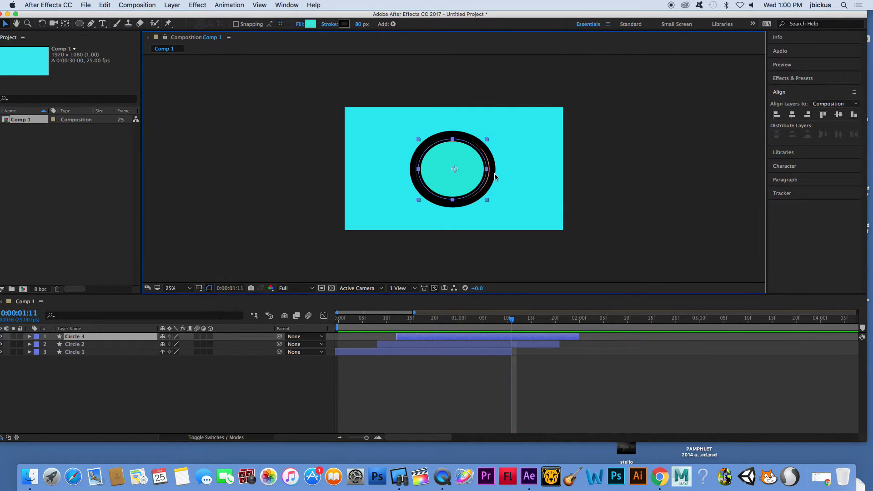
pyautogui.click(495, 174)
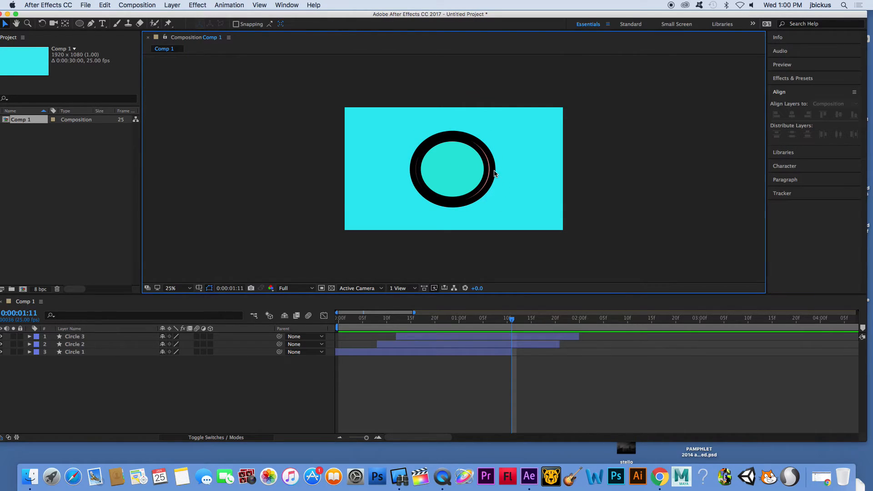
pyautogui.click(483, 345)
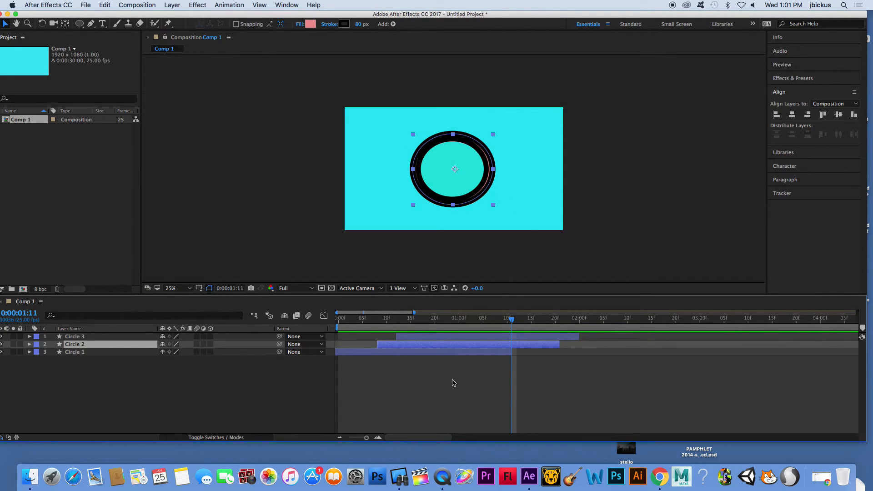
pyautogui.click(455, 337)
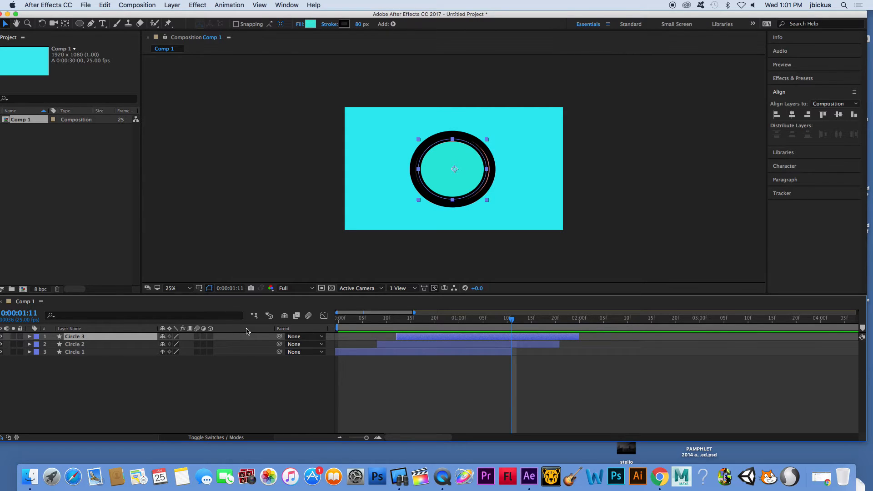
pyautogui.click(29, 337)
pyautogui.click(38, 352)
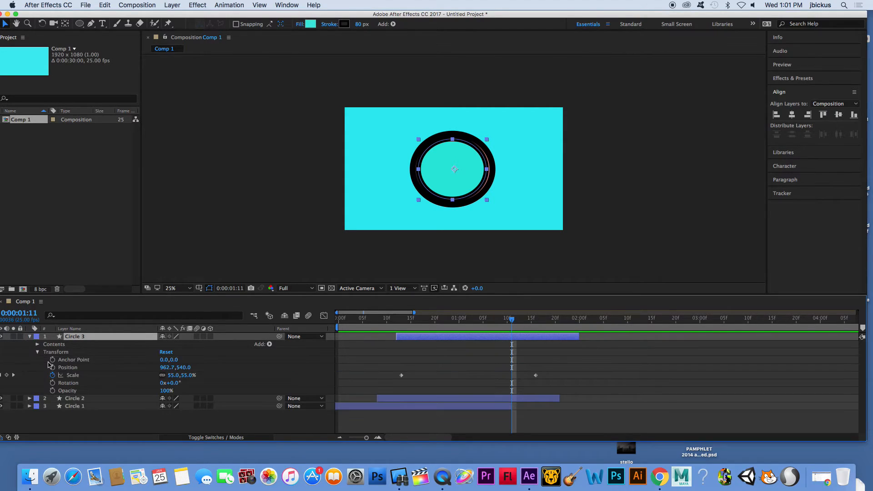
pyautogui.moveTo(168, 361); pyautogui.dragTo(168, 367)
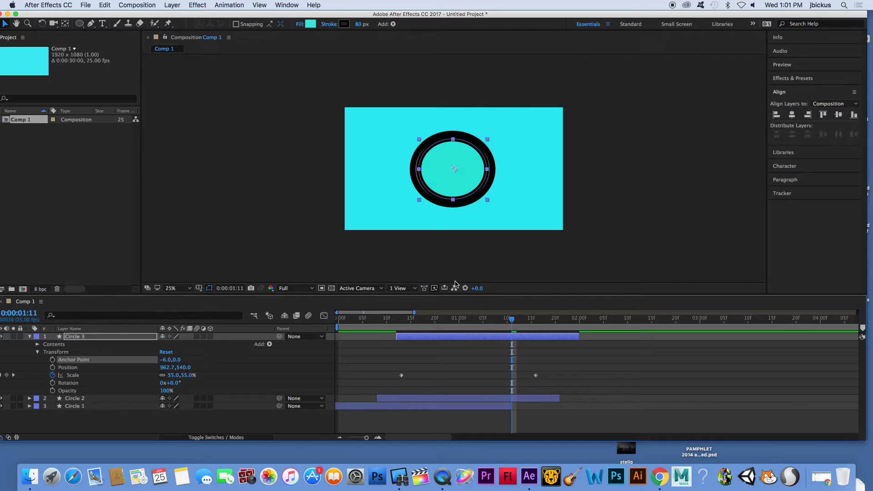
# Scrub through the animation and expand Circle 1's transform properties.
pyautogui.click(444, 398)
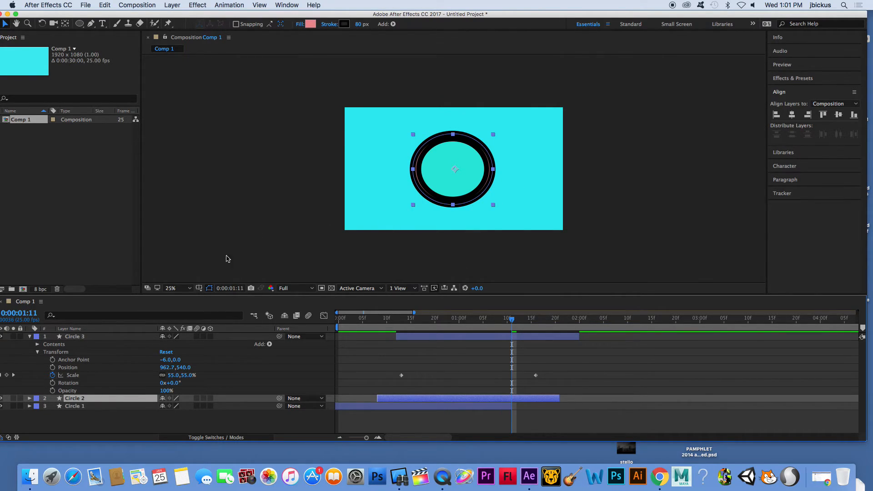
pyautogui.moveTo(447, 324)
pyautogui.mouseDown()
pyautogui.moveTo(357, 320)
pyautogui.moveTo(542, 337)
pyautogui.moveTo(440, 339)
pyautogui.mouseUp()
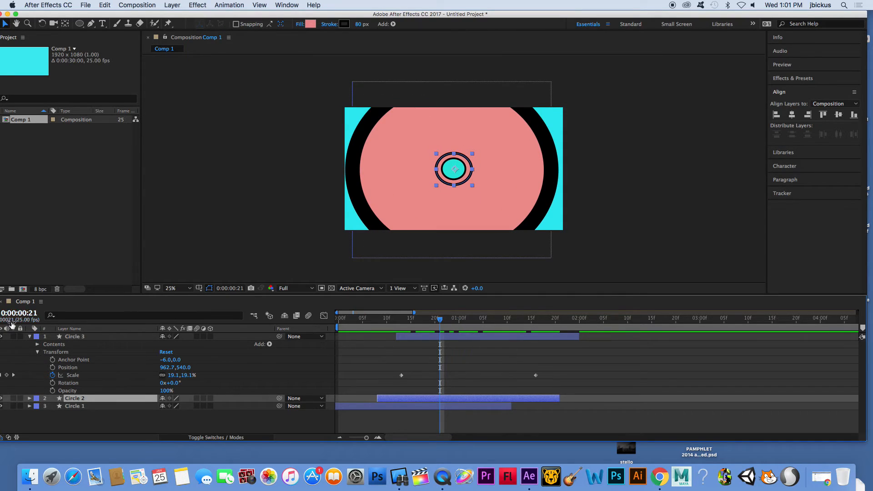
pyautogui.click(30, 337)
pyautogui.moveTo(359, 321); pyautogui.dragTo(405, 376)
pyautogui.moveTo(406, 327)
pyautogui.mouseDown()
pyautogui.moveTo(511, 322)
pyautogui.moveTo(406, 328)
pyautogui.mouseUp()
pyautogui.click(354, 406)
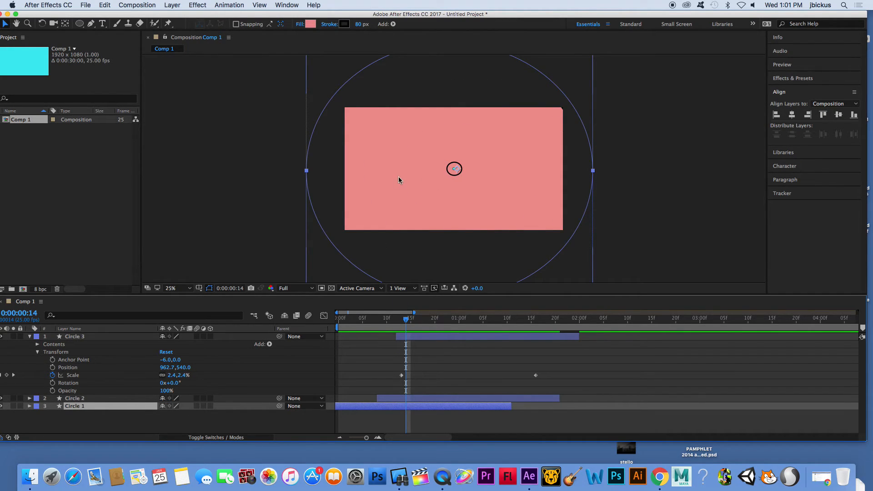
pyautogui.click(30, 407)
pyautogui.scroll(-2, 33, 409)
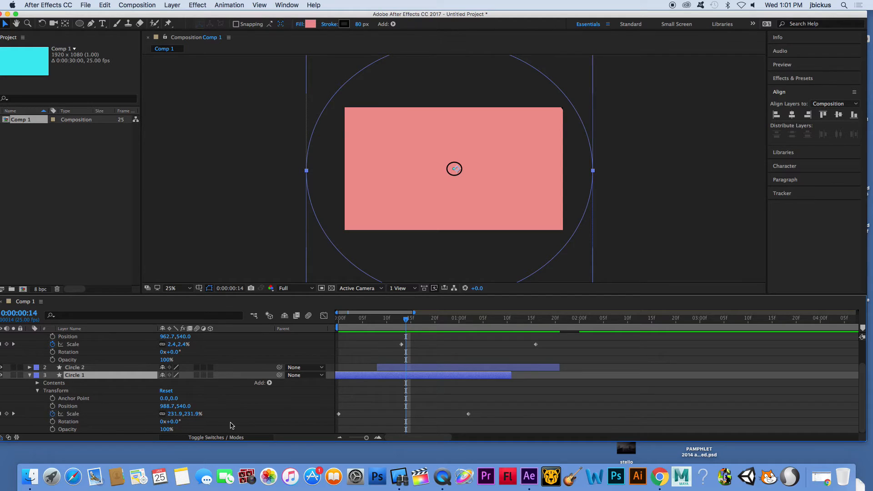
pyautogui.click(340, 416)
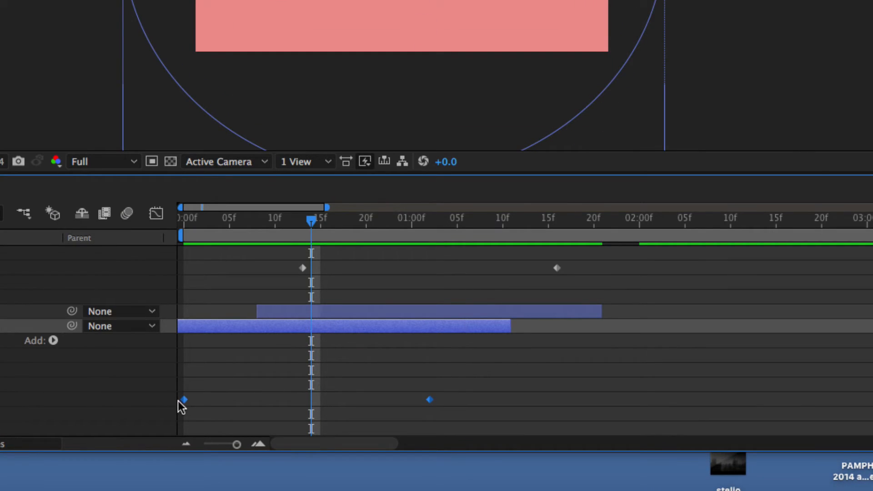
pyautogui.doubleClick(184, 400)
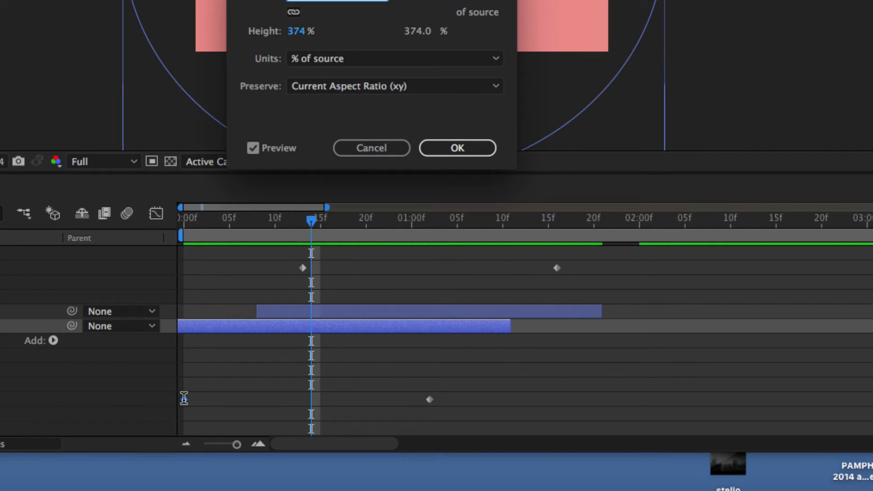
pyautogui.click(370, 149)
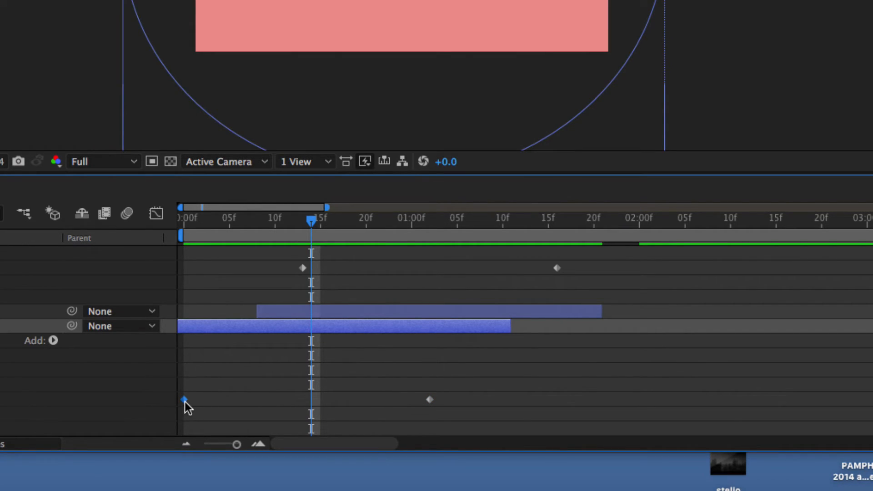
# Select both Circle 1 Scale keyframes and apply Easy Ease to them.
pyautogui.rightClick(185, 400)
pyautogui.click(407, 420)
pyautogui.moveTo(474, 413); pyautogui.dragTo(177, 384)
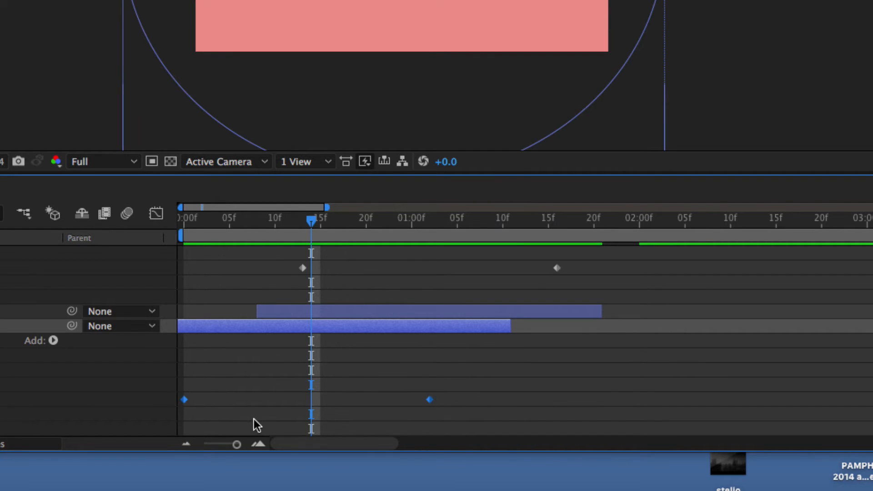
pyautogui.moveTo(622, 414); pyautogui.dragTo(167, 386)
pyautogui.rightClick(431, 402)
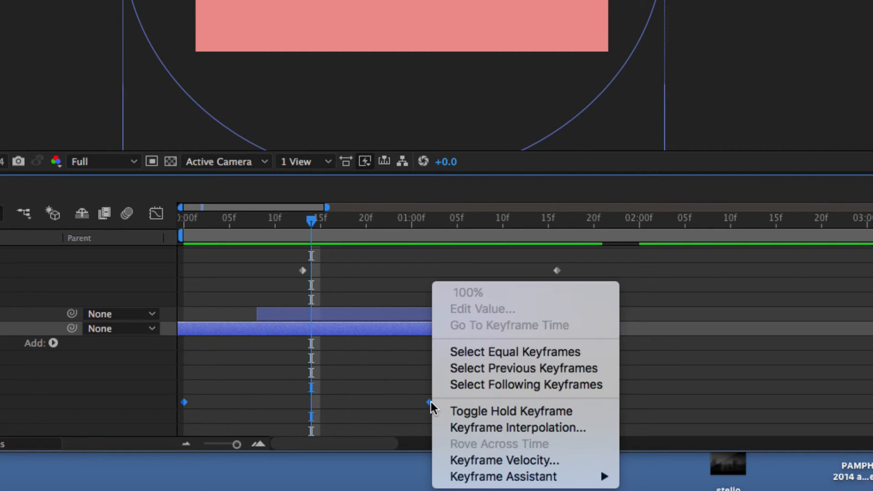
pyautogui.moveTo(497, 476)
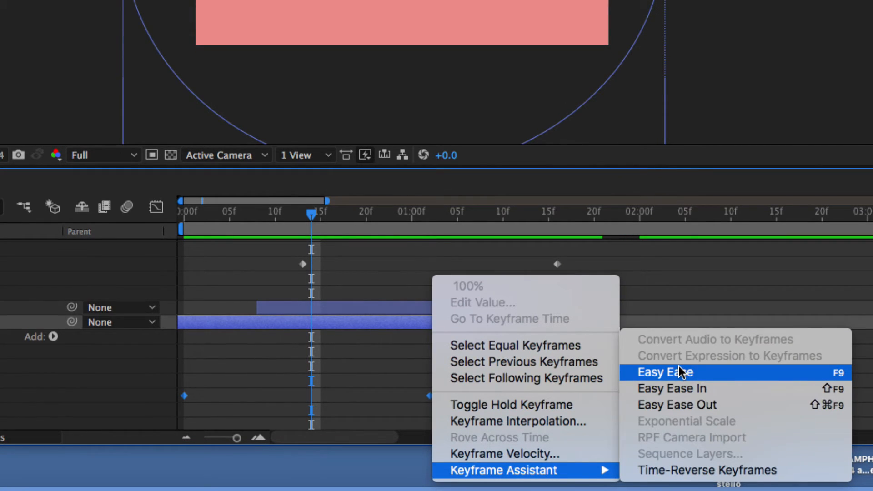
pyautogui.click(678, 372)
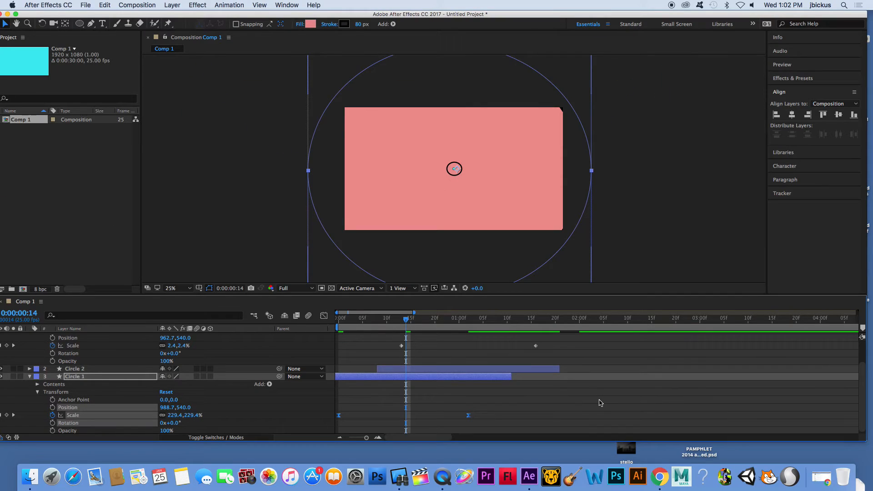
# Preview the animation from the start.
pyautogui.moveTo(377, 318); pyautogui.dragTo(339, 322)
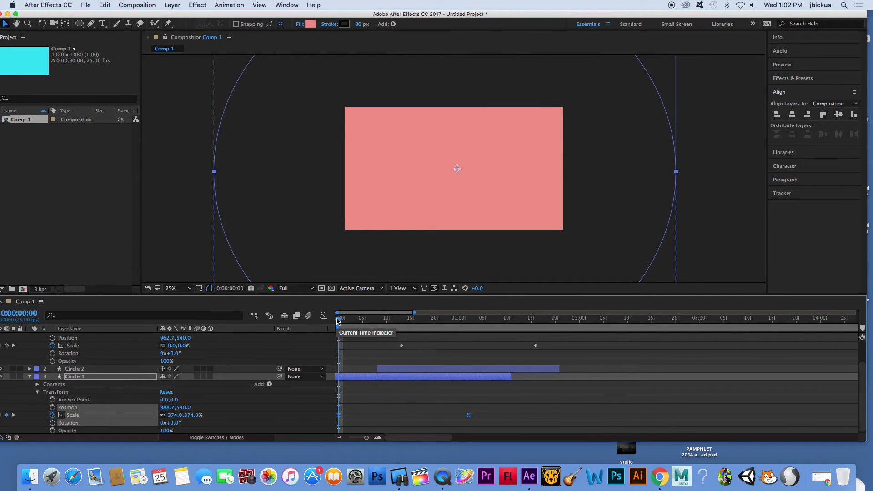
pyautogui.moveTo(338, 322); pyautogui.dragTo(313, 346)
pyautogui.press('space')
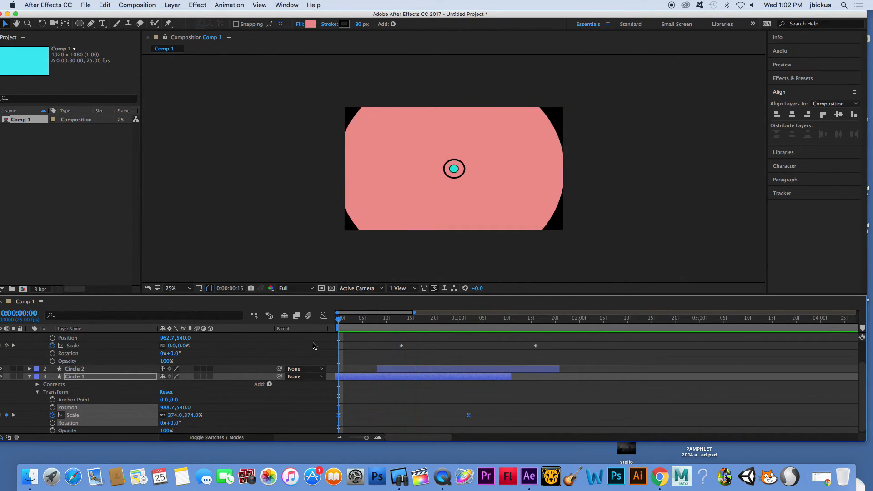
# Play the animation again from the beginning to review the circles' motion.
pyautogui.press('space')
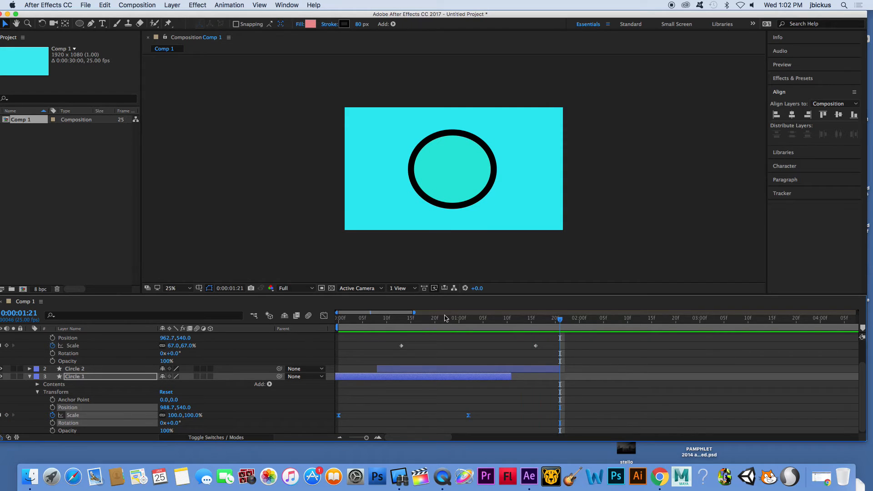
pyautogui.moveTo(441, 322); pyautogui.dragTo(348, 321)
pyautogui.press('space')
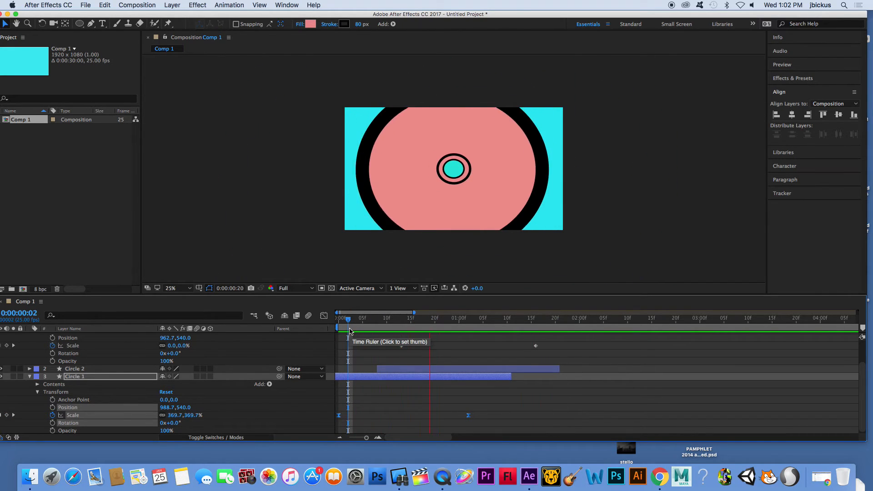
pyautogui.press('space')
# Select both of Circle 3's Scale keyframes, apply Easy Ease to them, and play back the result.
pyautogui.moveTo(551, 349); pyautogui.dragTo(400, 349)
pyautogui.rightClick(402, 349)
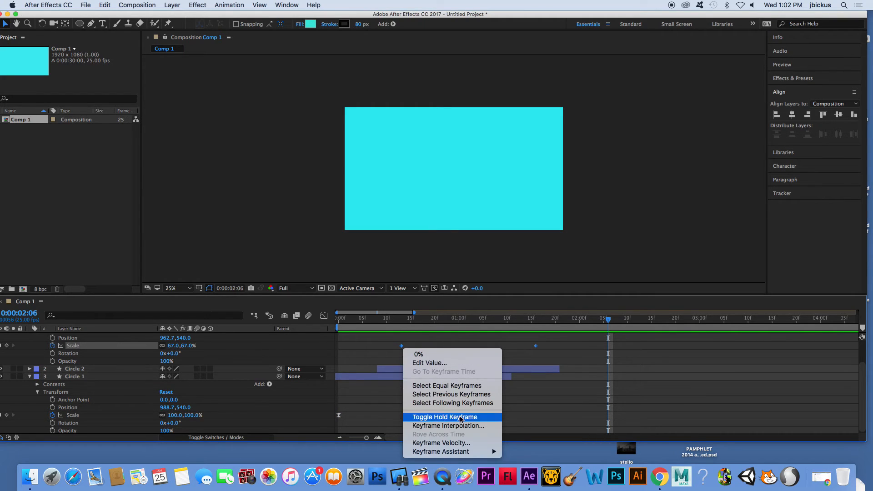
pyautogui.moveTo(476, 453)
pyautogui.click(549, 407)
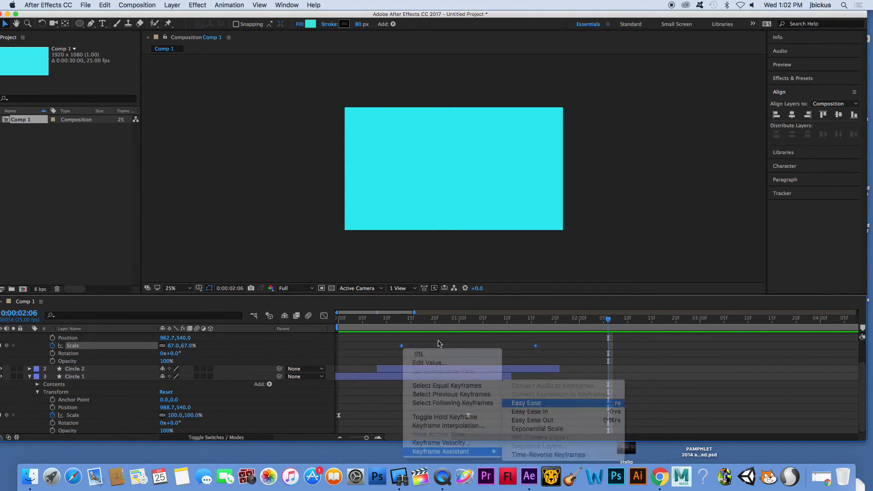
pyautogui.click(348, 319)
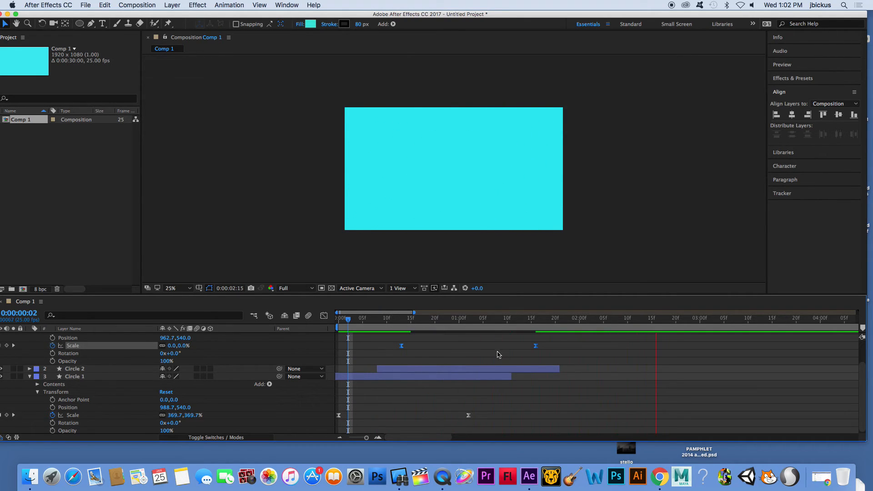
pyautogui.press('space')
# Expand Circle 2's transform properties, select both of its Scale keyframes, and apply Easy Ease.
pyautogui.scroll(2, 516, 369)
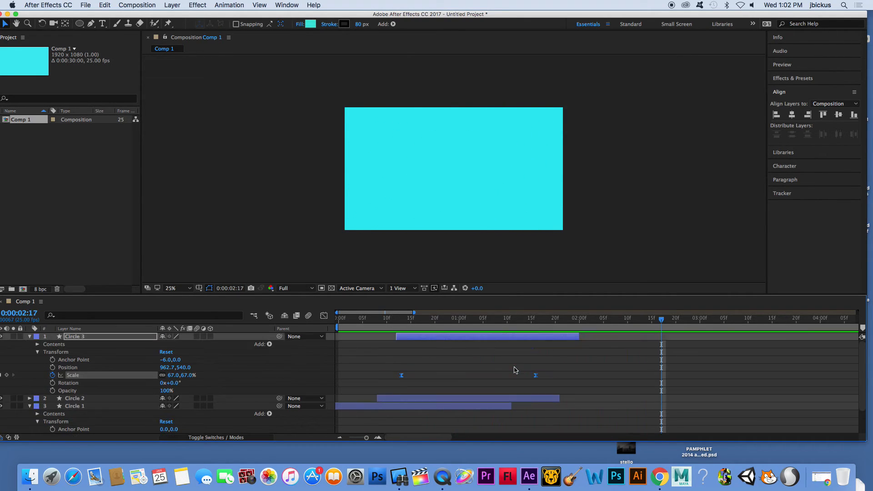
pyautogui.click(29, 337)
pyautogui.click(30, 346)
pyautogui.moveTo(576, 404); pyautogui.dragTo(371, 363)
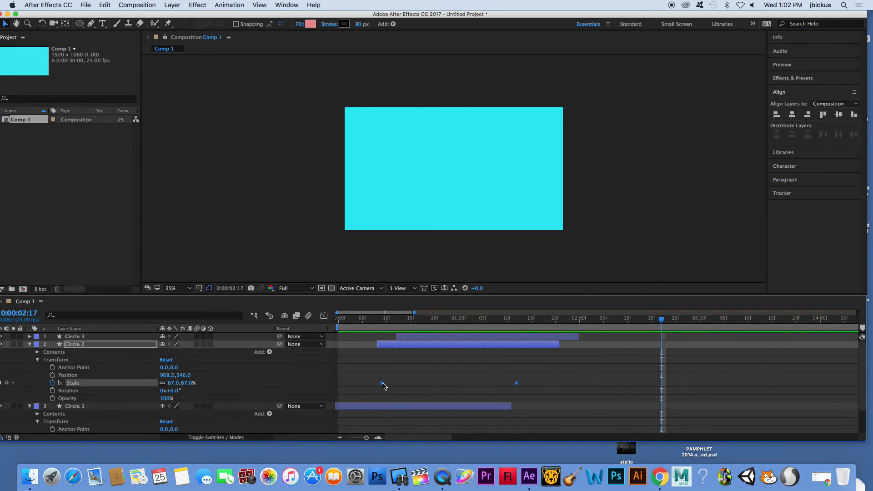
pyautogui.rightClick(383, 384)
pyautogui.moveTo(438, 455)
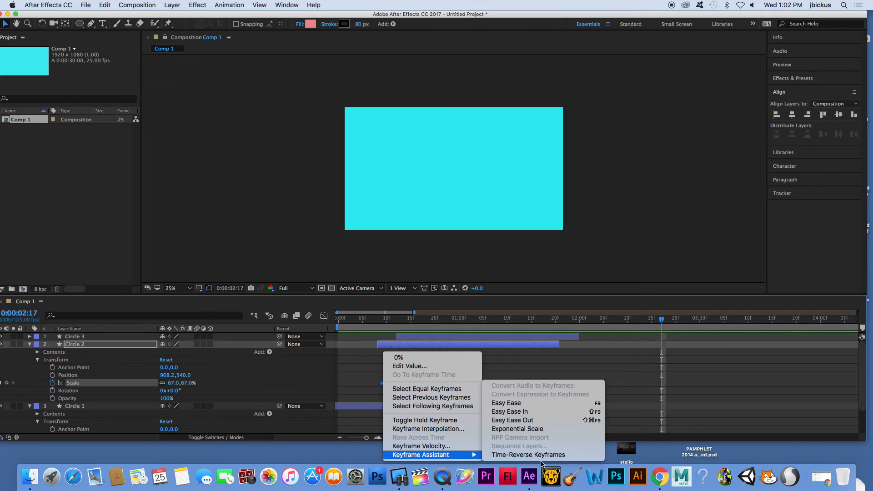
pyautogui.click(553, 406)
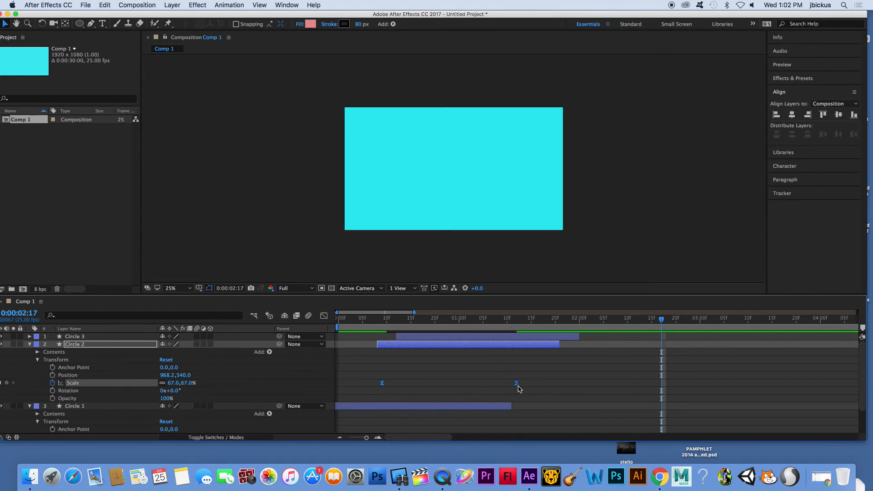
# Play the animation from near the start to check Circle 2's eased scaling.
pyautogui.click(381, 322)
pyautogui.press('space')
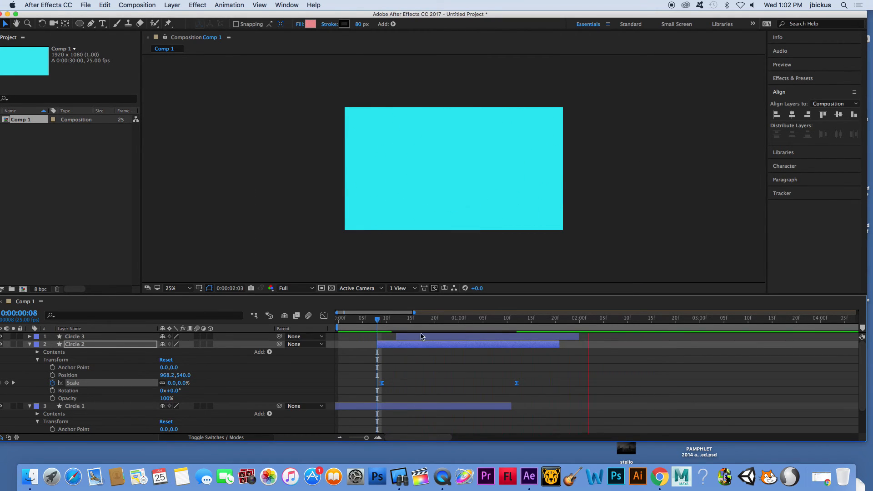
pyautogui.press('space')
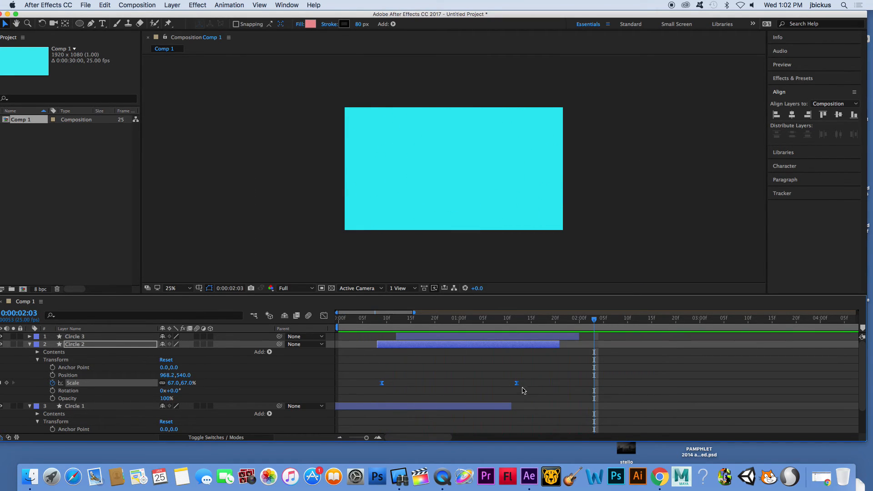
# Set the incoming and outgoing velocity influence of Circle 2's Scale keyframes to 75%.
pyautogui.rightClick(382, 385)
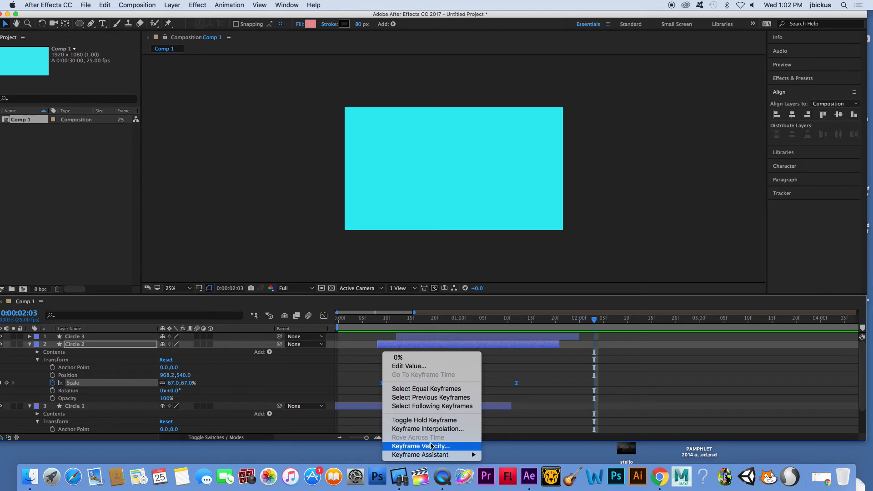
pyautogui.click(416, 447)
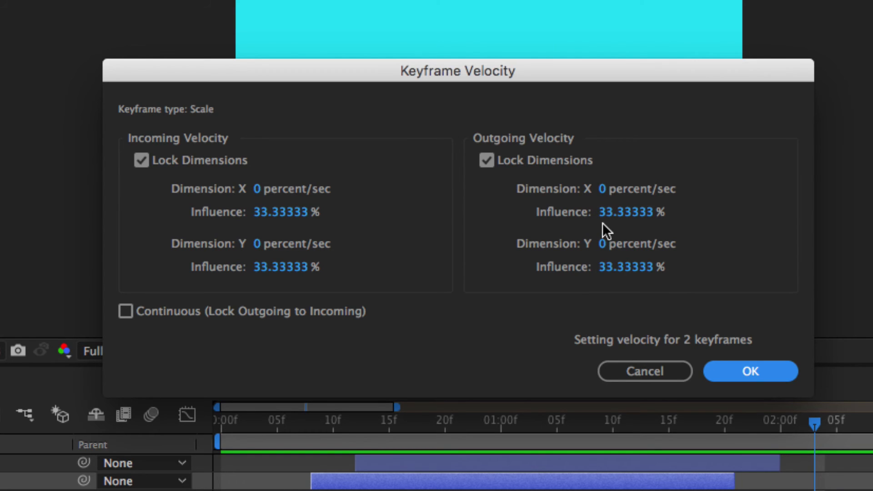
pyautogui.click(263, 211)
pyautogui.write('75')
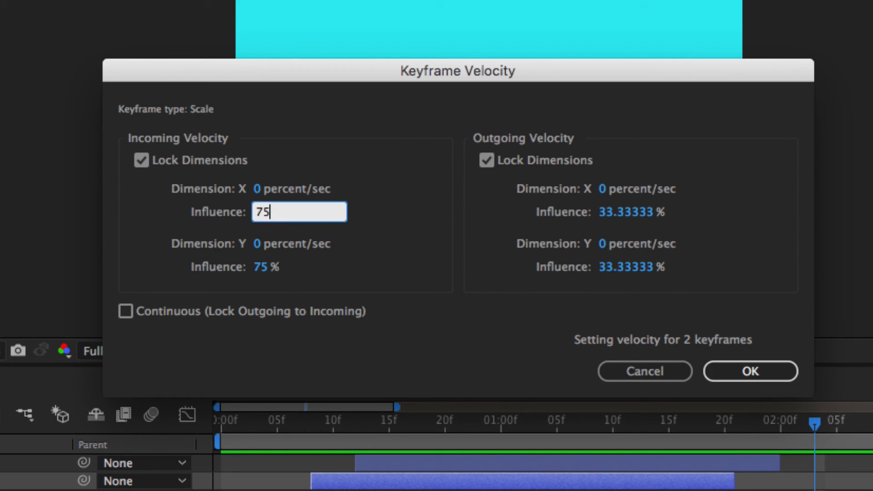
pyautogui.click(646, 218)
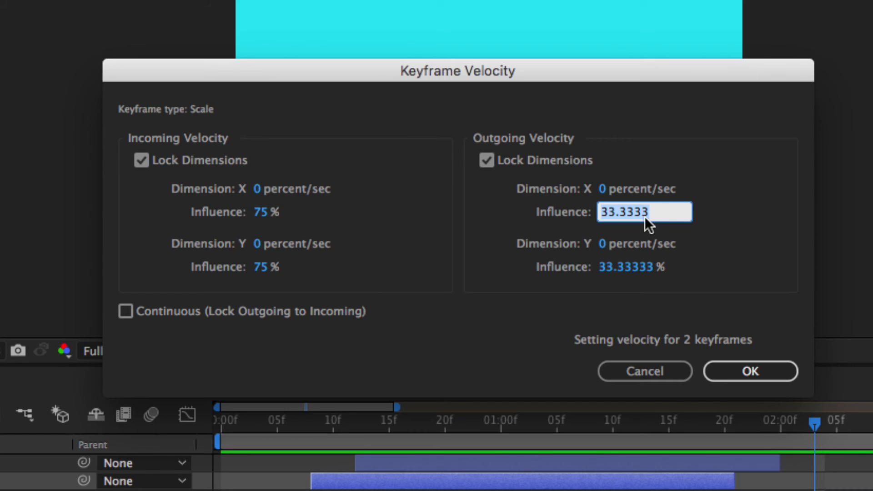
pyautogui.write('75')
pyautogui.click(451, 370)
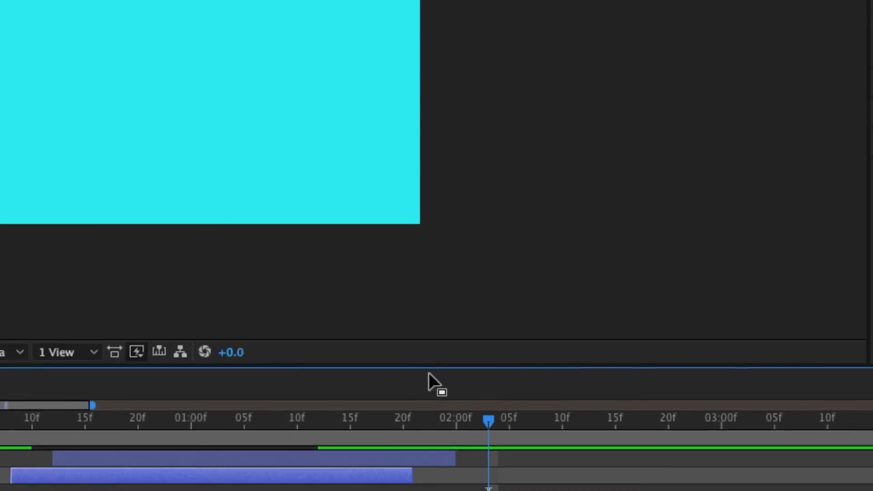
# Preview and scrub through the animation from the start to review the adjusted easing.
pyautogui.moveTo(357, 319); pyautogui.dragTo(326, 326)
pyautogui.press('space')
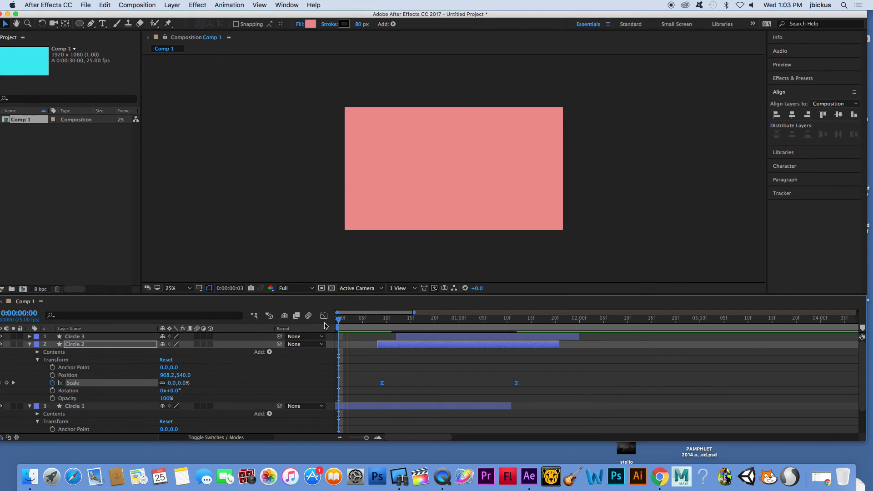
pyautogui.moveTo(411, 319); pyautogui.dragTo(458, 324)
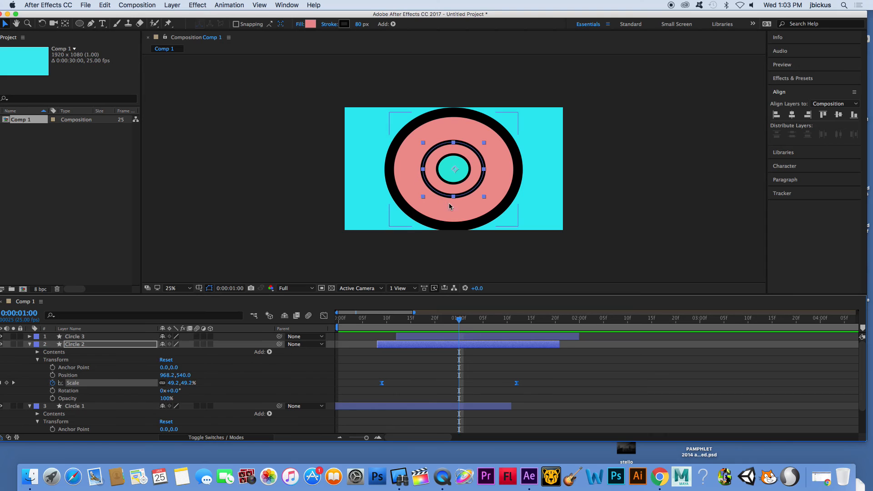
pyautogui.moveTo(357, 321); pyautogui.dragTo(324, 342)
pyautogui.press('space')
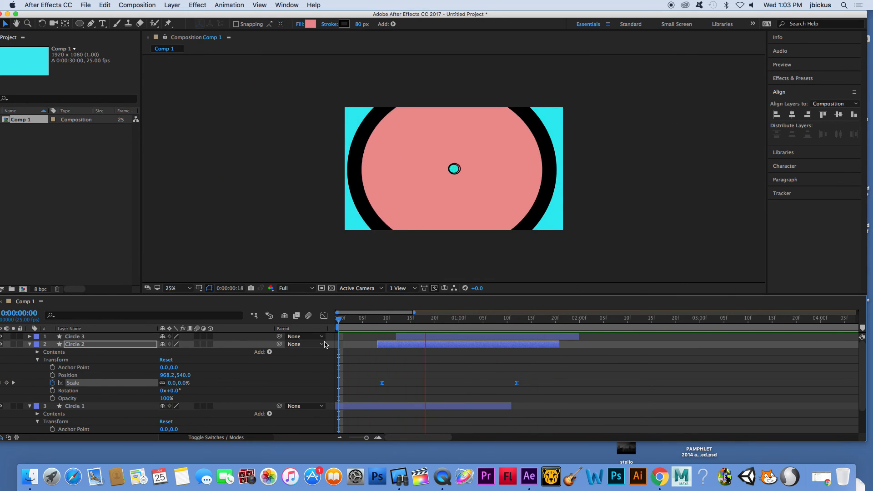
pyautogui.moveTo(491, 318); pyautogui.dragTo(482, 333)
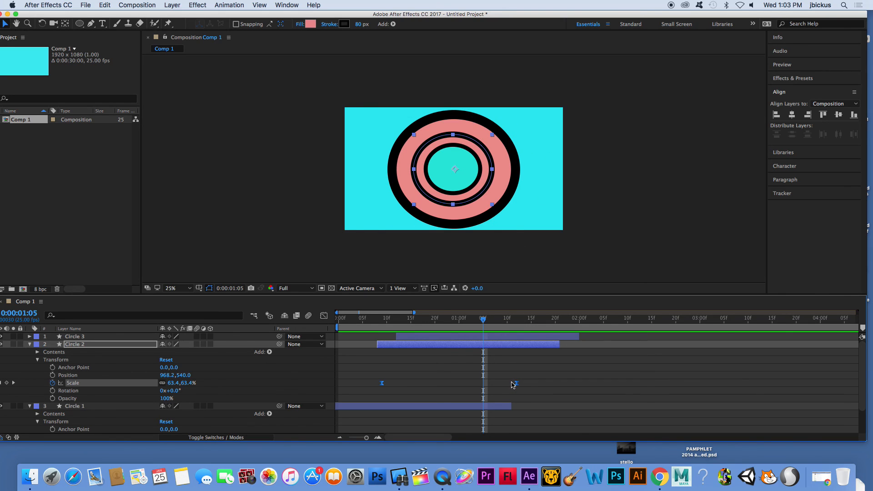
# Collapse the Circle 2 and Circle 1 layers in the timeline.
pyautogui.click(30, 345)
pyautogui.click(30, 353)
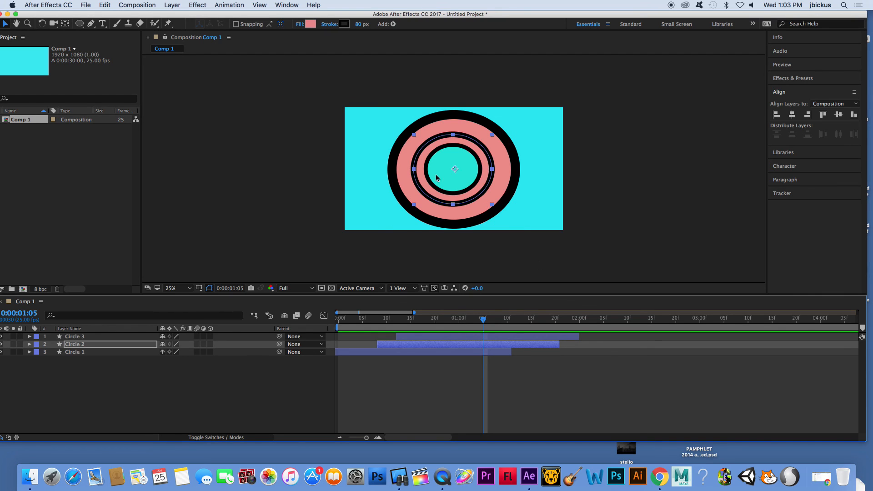
pyautogui.rightClick(443, 476)
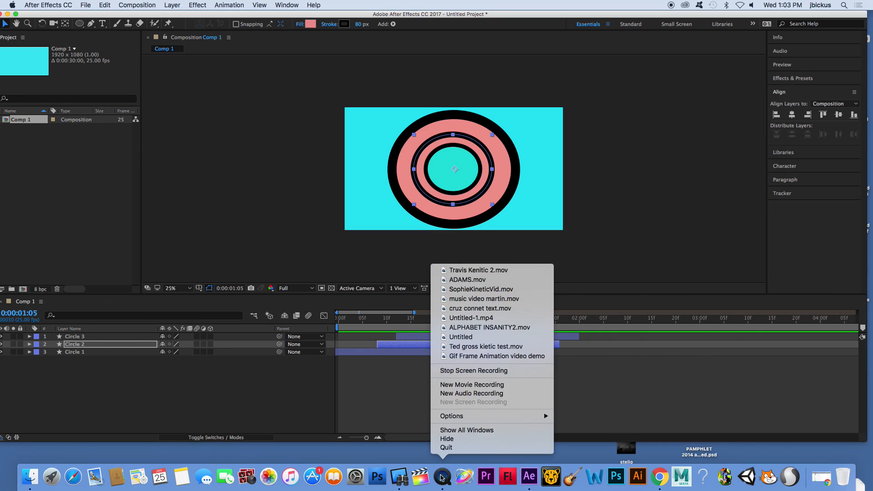